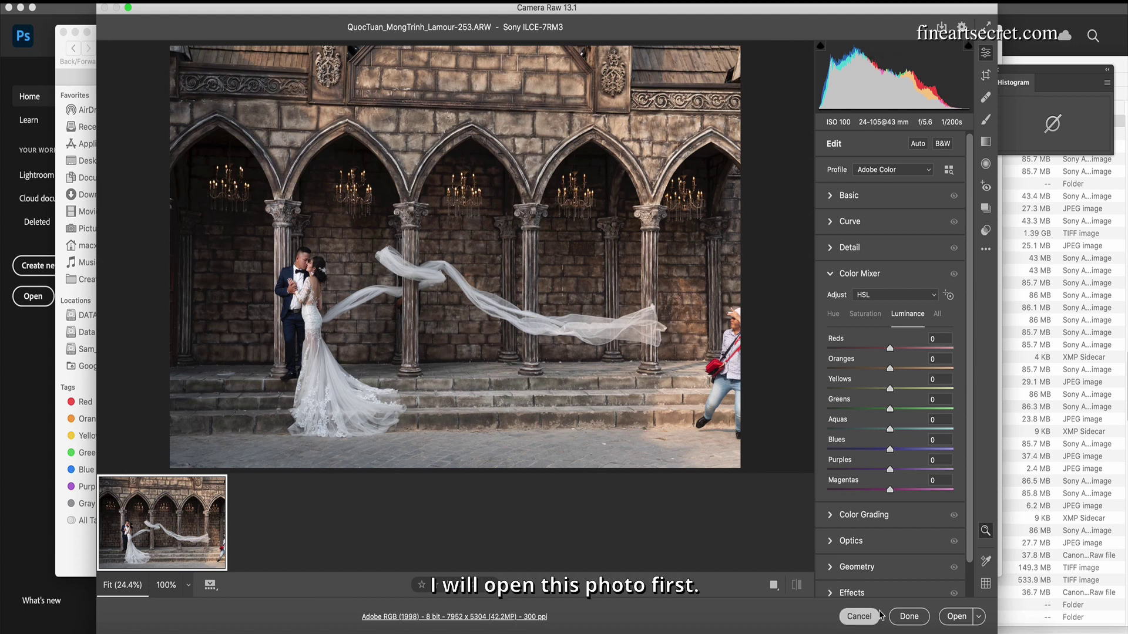
Step: Open the photo, duplicate the background, straighten-crop it 2.3° to 7499 x 5002 px, then marquee the right side
left_click(951, 617)
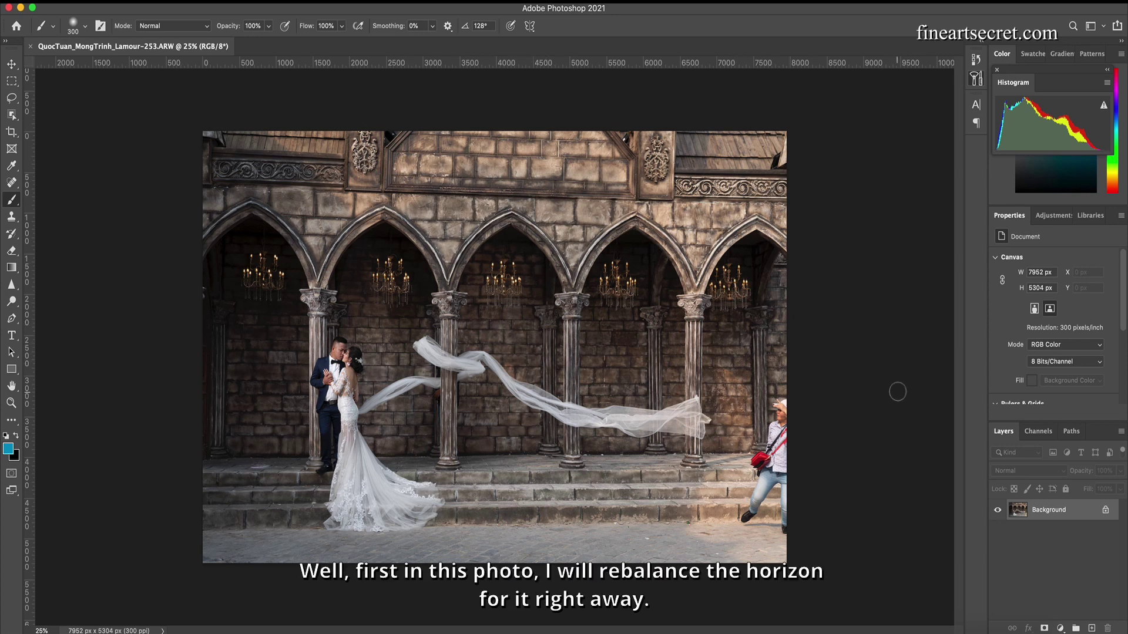
key("super+j")
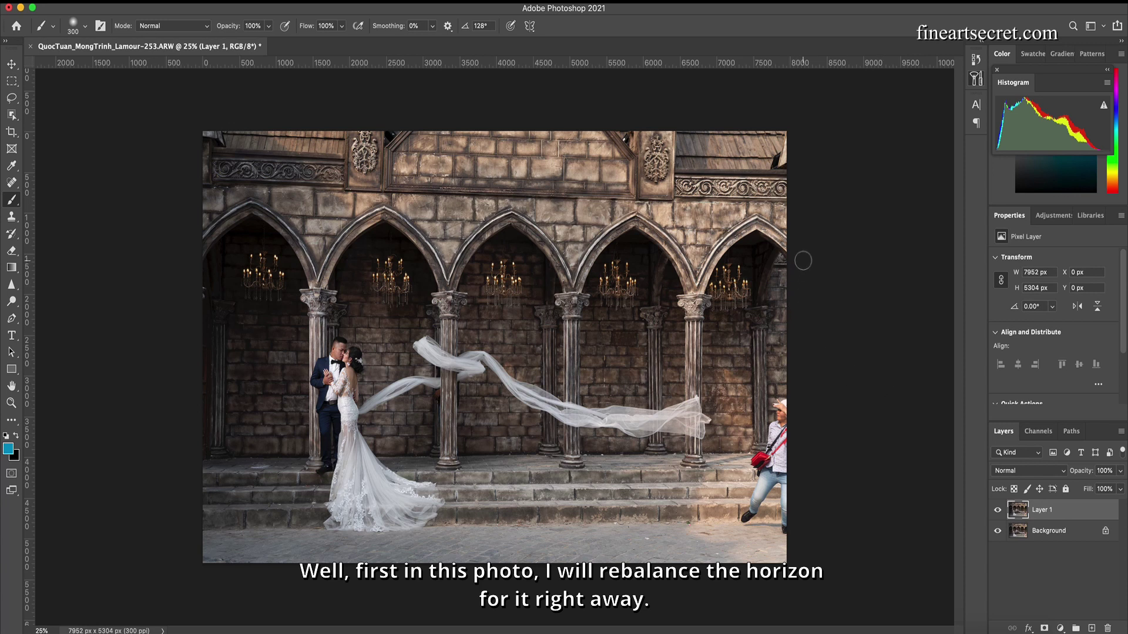
key("c")
left_click_drag(791, 143, 795, 123)
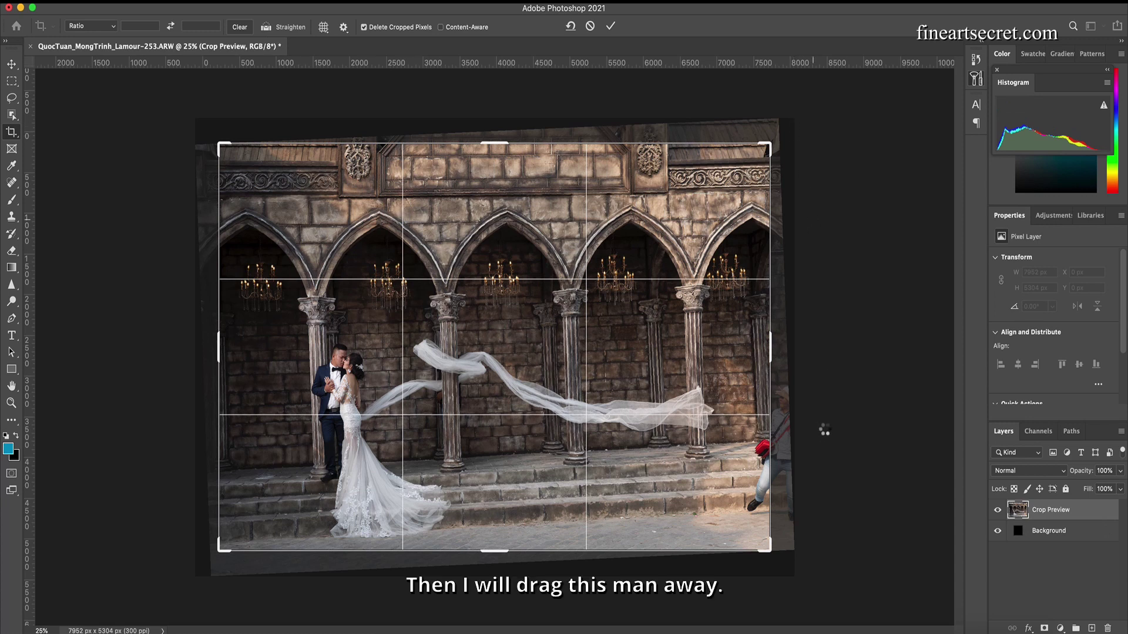
key("Return")
key("m")
left_click_drag(828, 566, 371, 83)
Step: Stretch the selected right side outward to push the bystander out of frame, then deselect
key("ctrl+t")
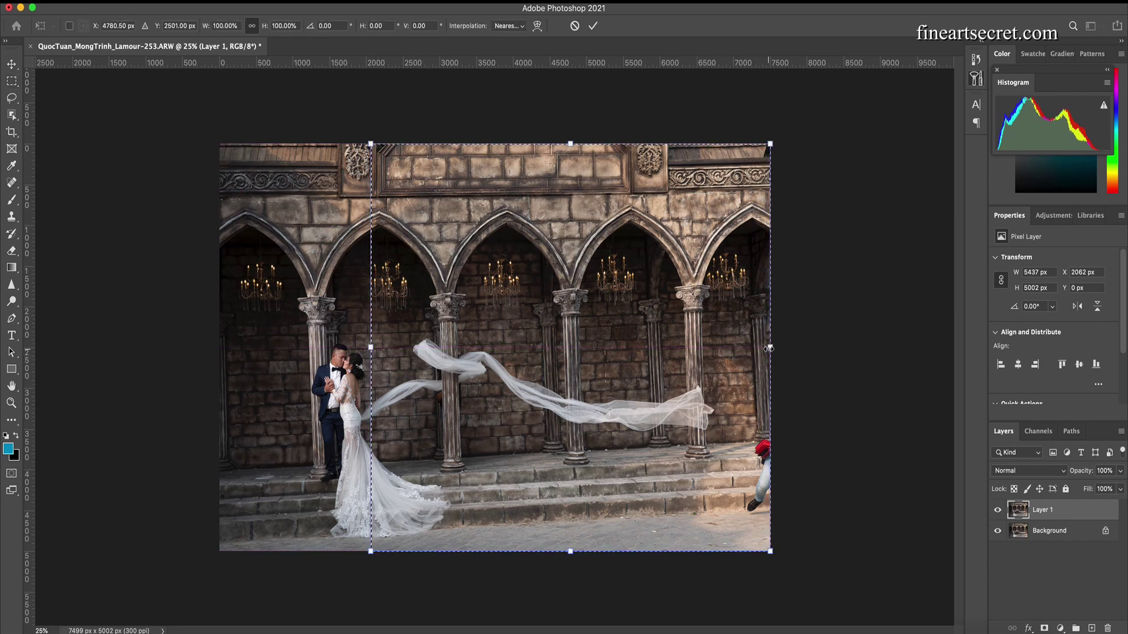
left_click_drag(770, 347, 800, 347)
key("Return")
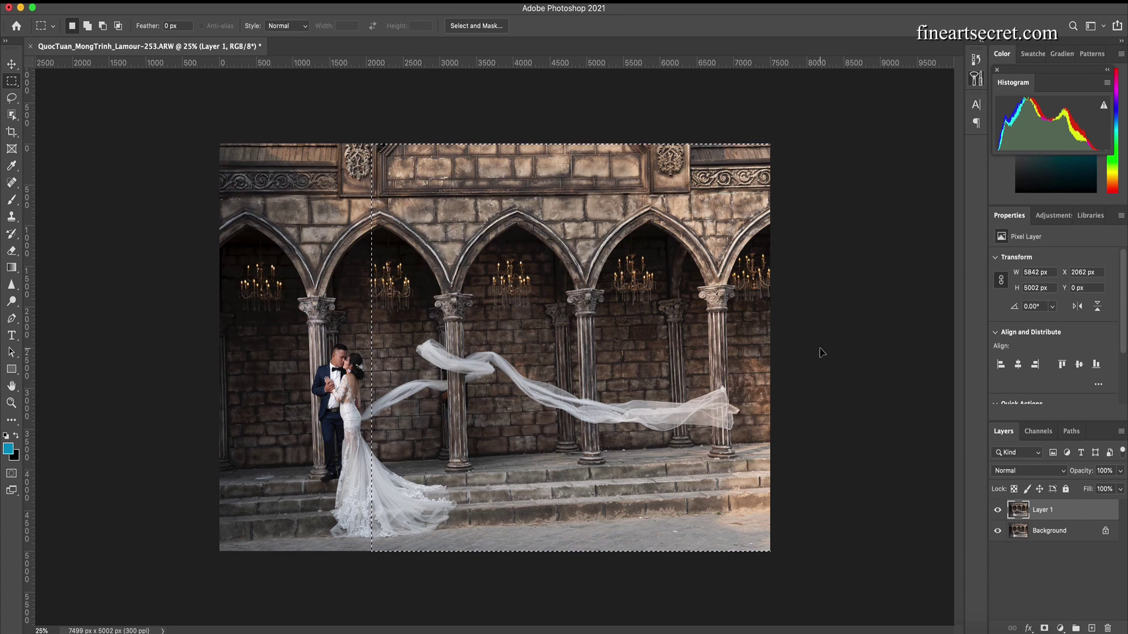
key("ctrl+d")
Step: Rotate-crop about 1° to level the arcade, compare before/after, and trim to 7164 x 4779 px
key("c")
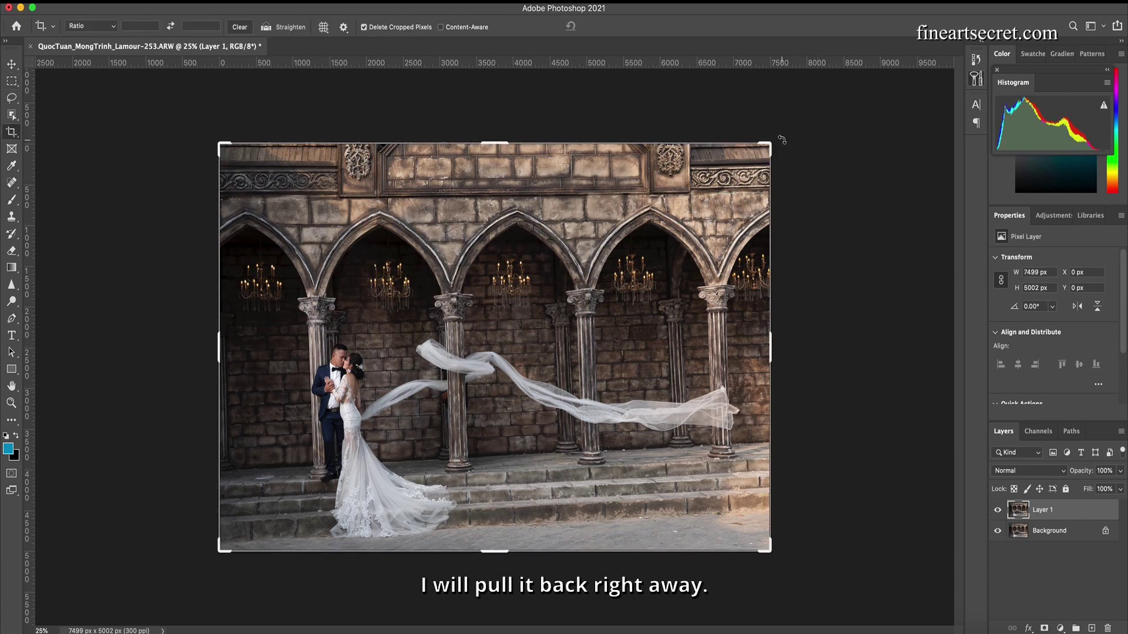
left_click_drag(781, 142, 790, 157)
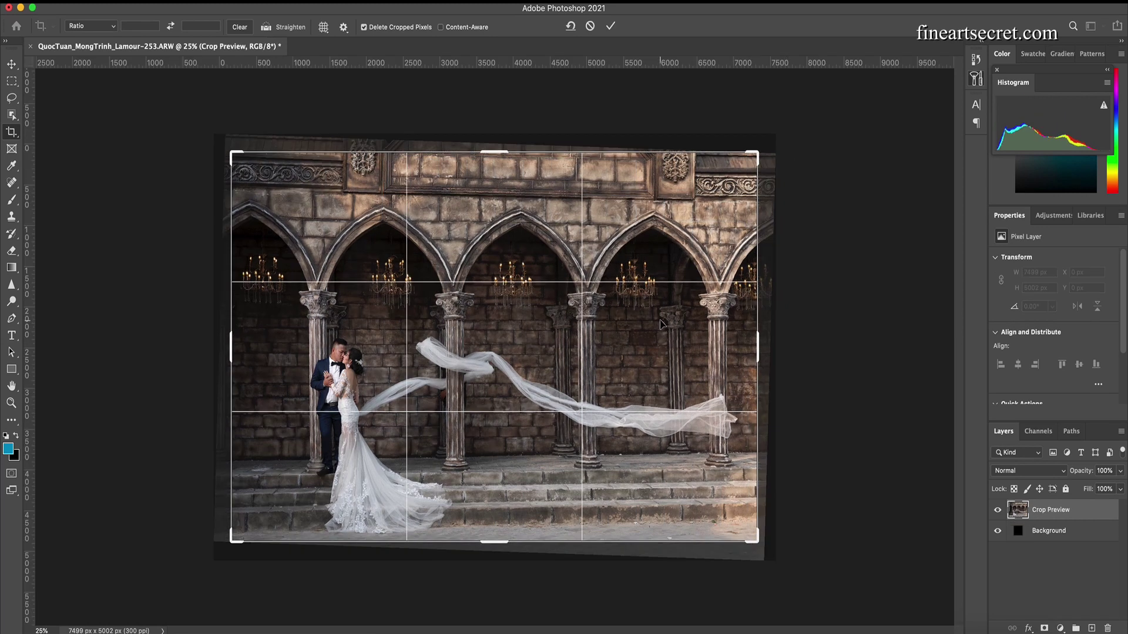
key("Return")
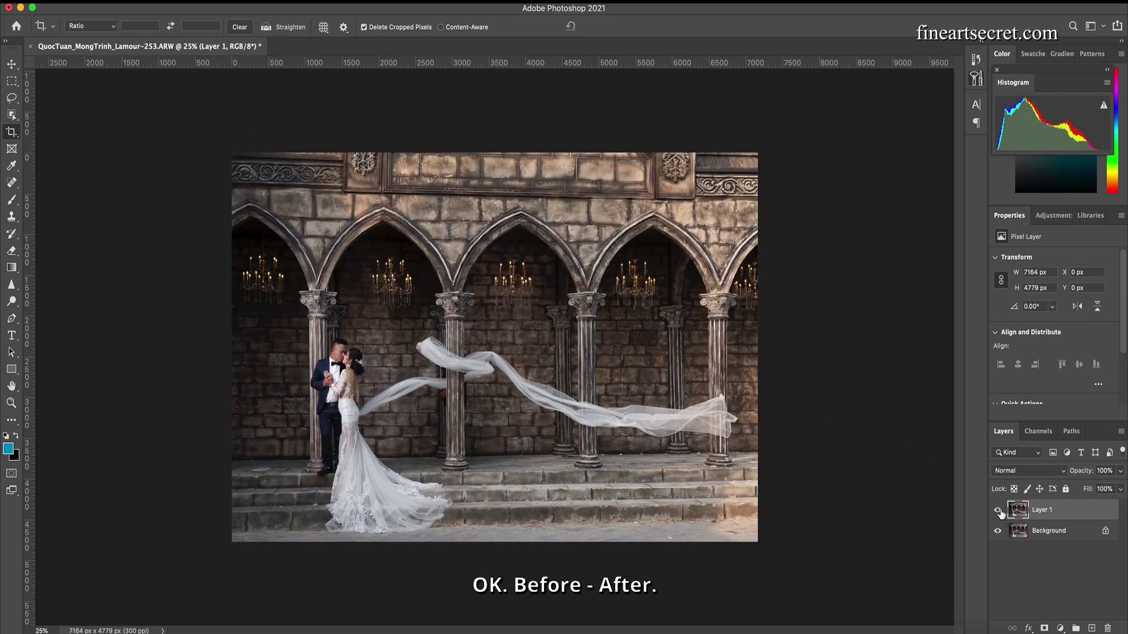
left_click(998, 511)
left_click(998, 511)
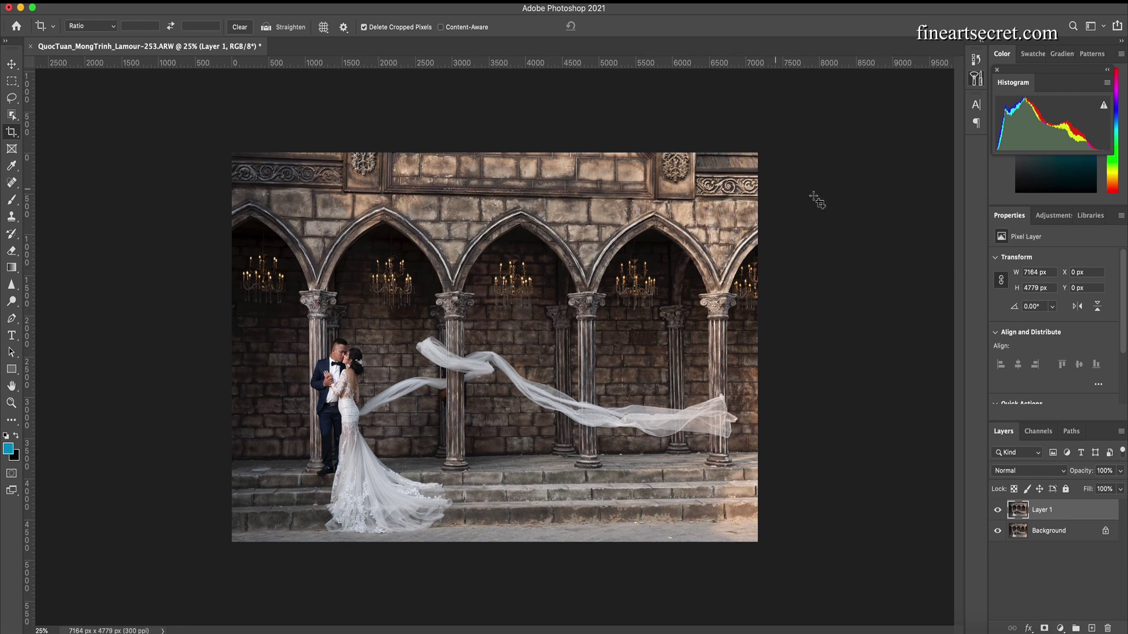
left_click(912, 139)
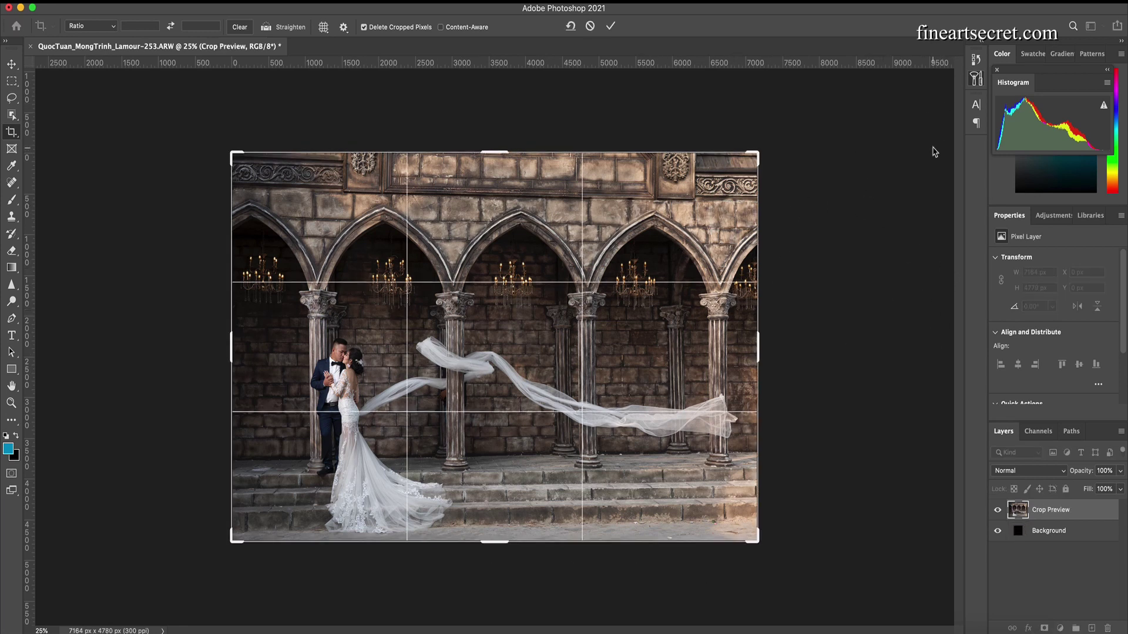
key("Return")
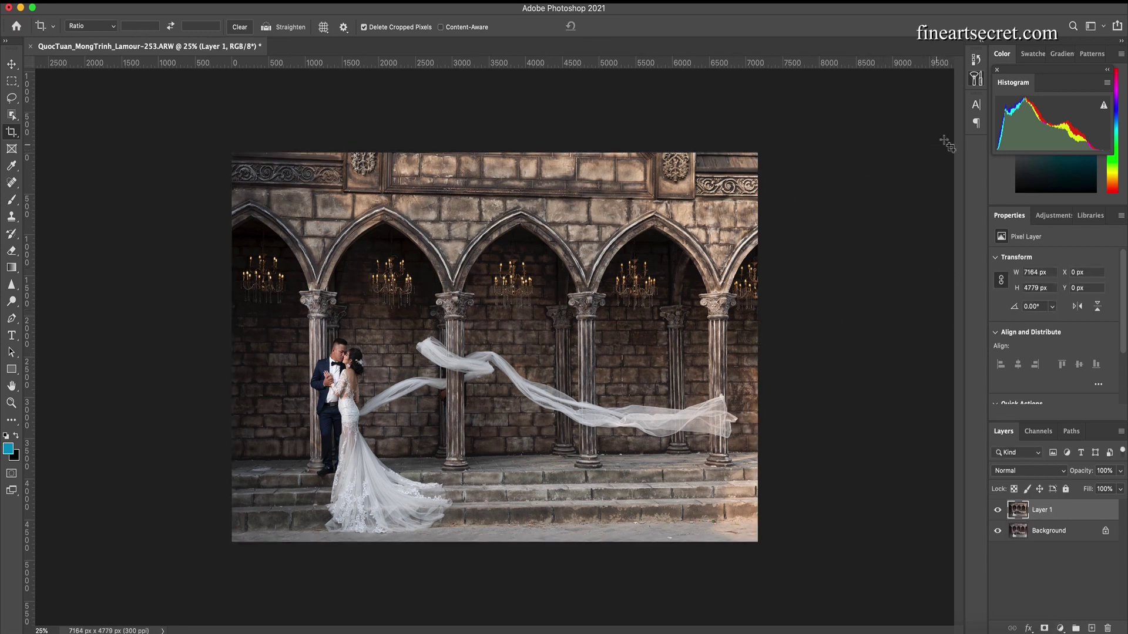
Step: In the Fine Art Secret panel, apply Skin > White Skin 3 to brighten the couple's skin
left_click(976, 81)
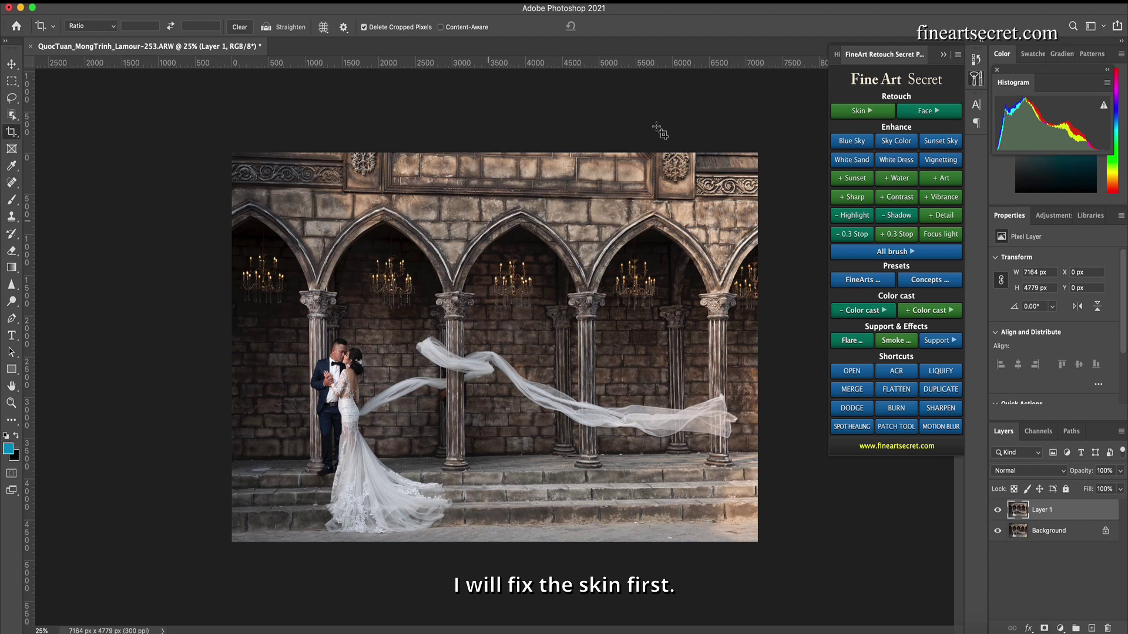
left_click(861, 111)
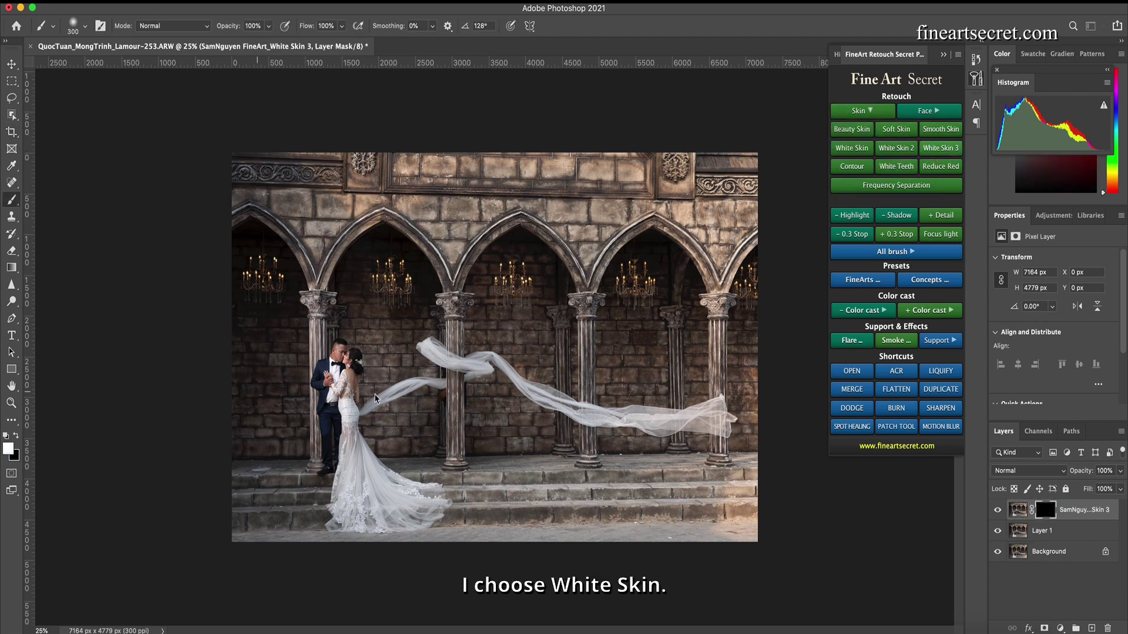
left_click(346, 360)
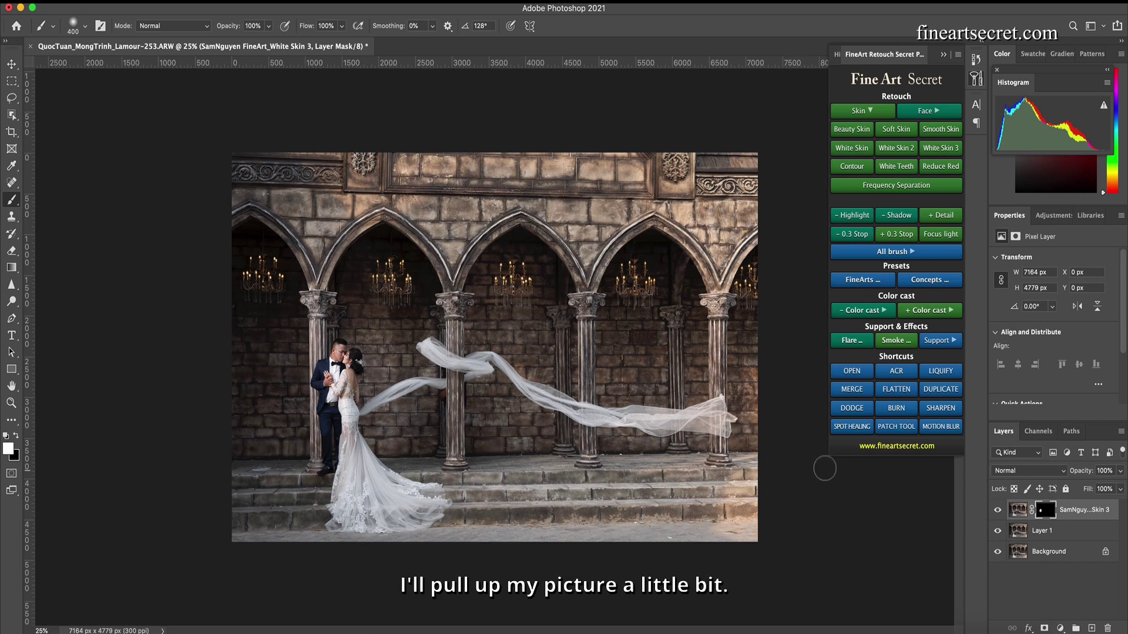
Step: Merge all edits into a new Layer 2 and shift it upward
left_click(843, 392)
key("v")
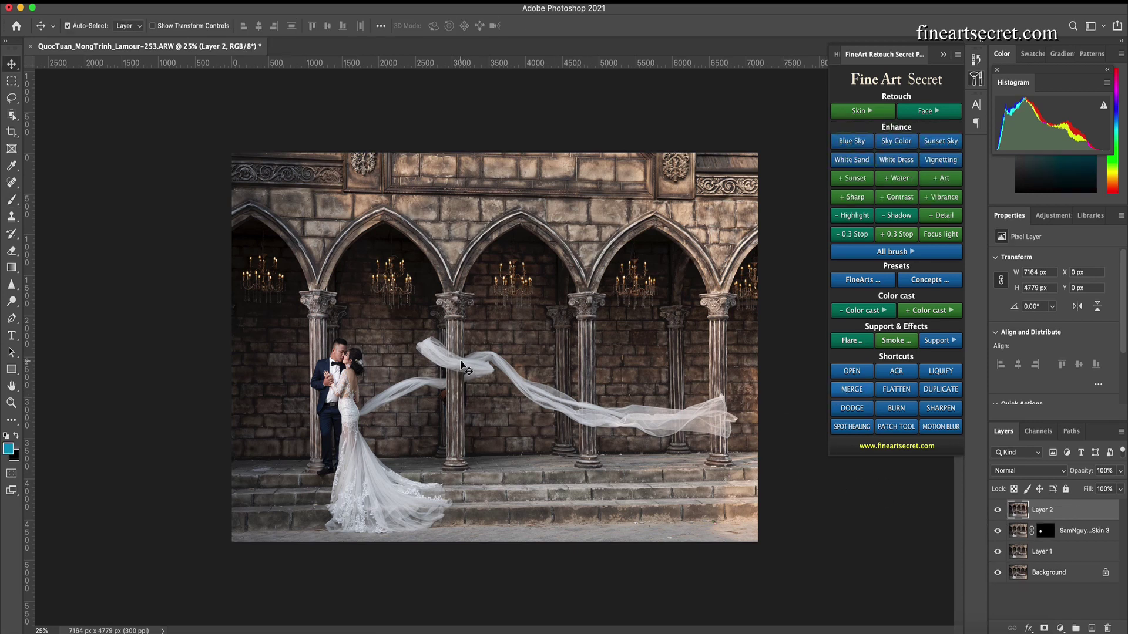
left_click_drag(465, 370, 464, 345)
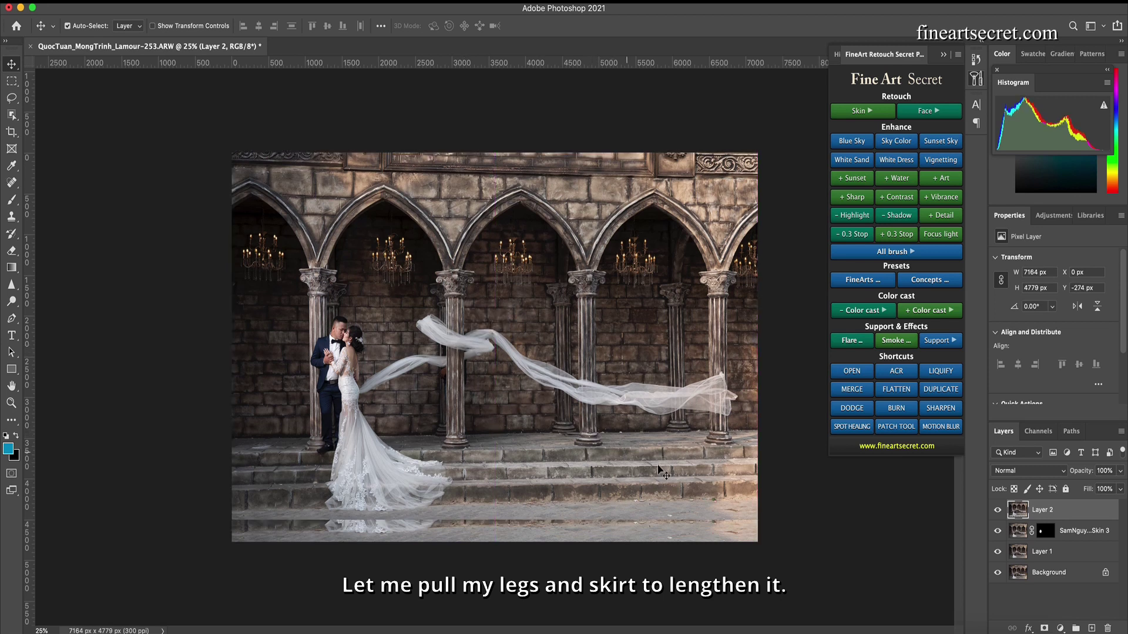
Step: Stretch the bottom strip down to 116.5% to lengthen the couple's legs and skirt
key("m")
left_click_drag(773, 557, 66, 416)
key("ctrl+t")
left_click_drag(494, 542, 495, 571)
key("Return")
key("ctrl+d")
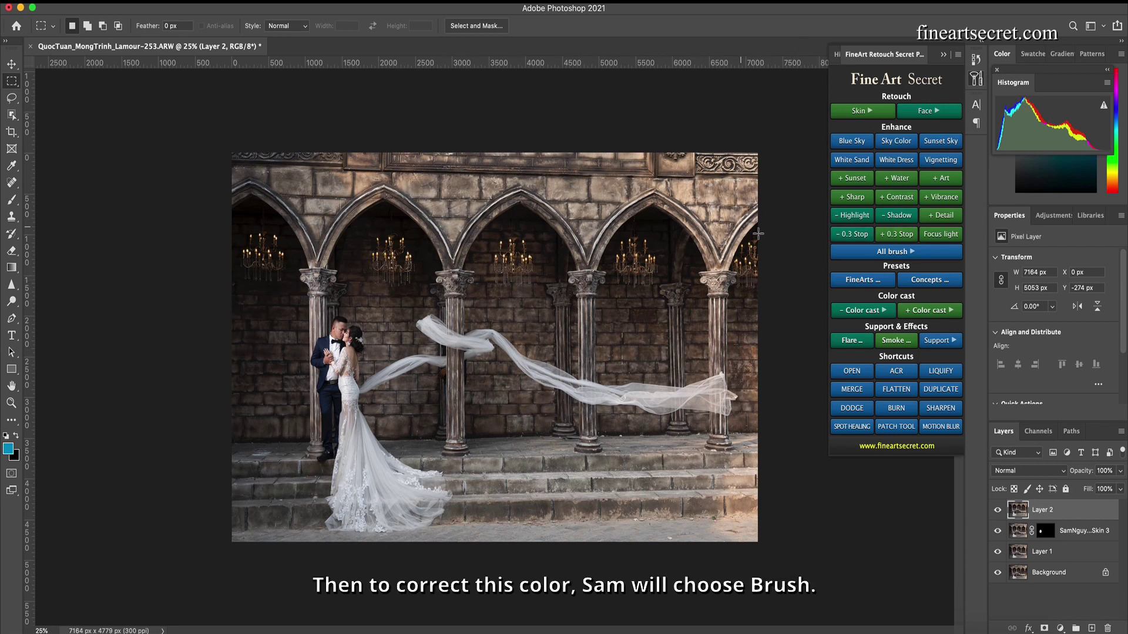
Step: Add a + Dark brush layer and paint its mask over the arcade walls, sizing the brush up to about 900
left_click(869, 252)
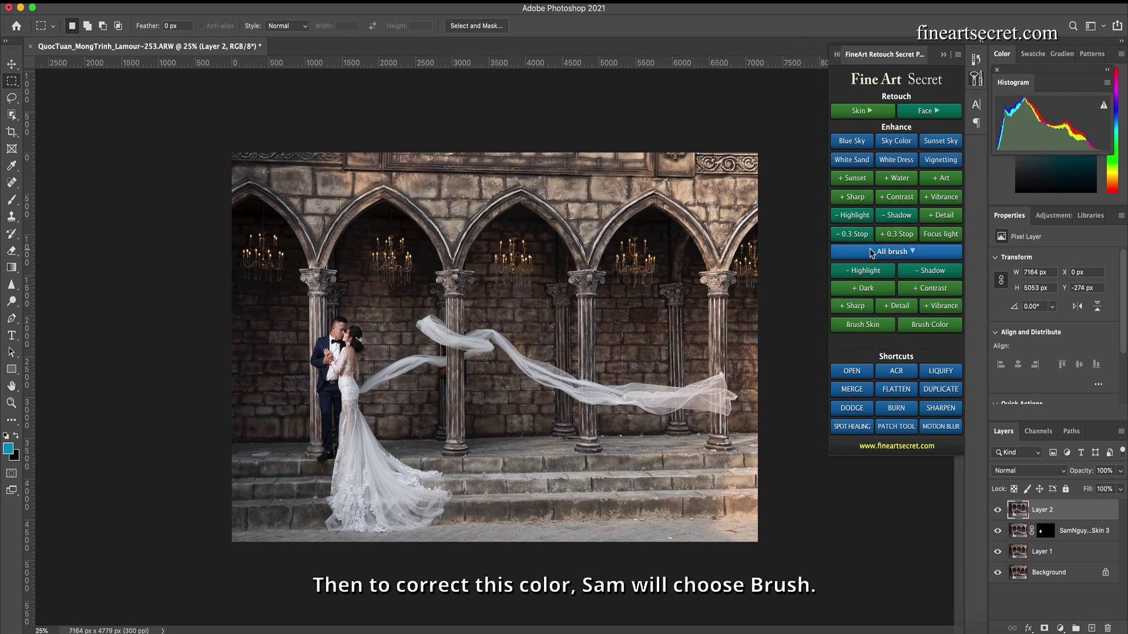
left_click(863, 293)
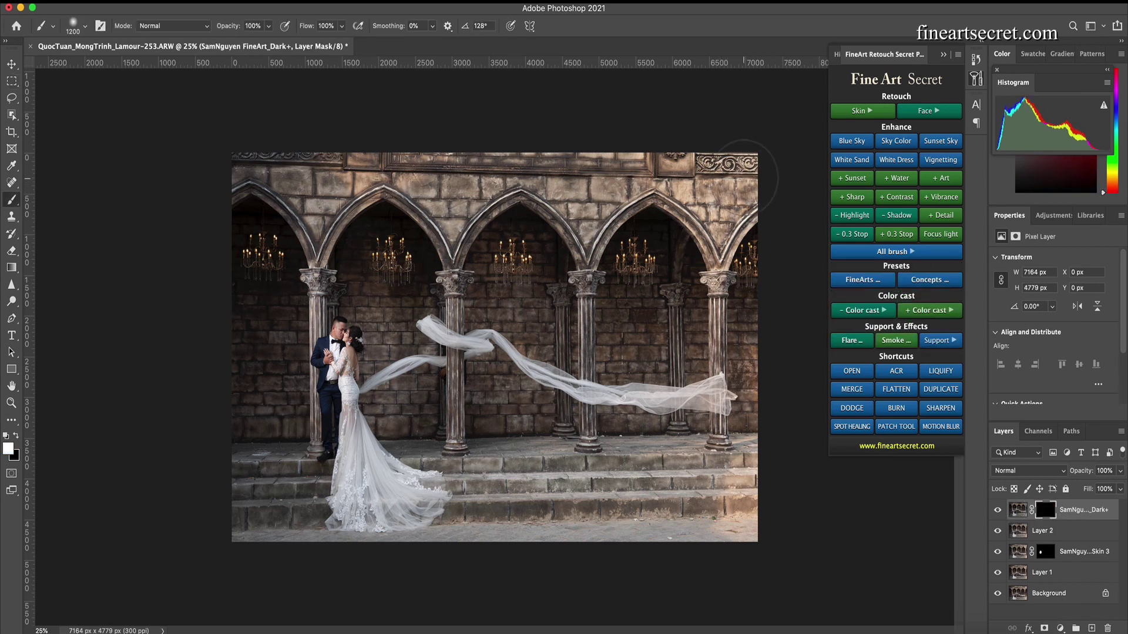
mouse_move(745, 176)
left_mouse_down()
mouse_move(718, 254)
mouse_move(711, 216)
mouse_move(699, 300)
mouse_move(718, 342)
mouse_move(728, 338)
mouse_move(757, 485)
mouse_move(591, 513)
mouse_move(615, 557)
mouse_move(541, 501)
mouse_move(501, 426)
left_mouse_up()
key("bracketright")
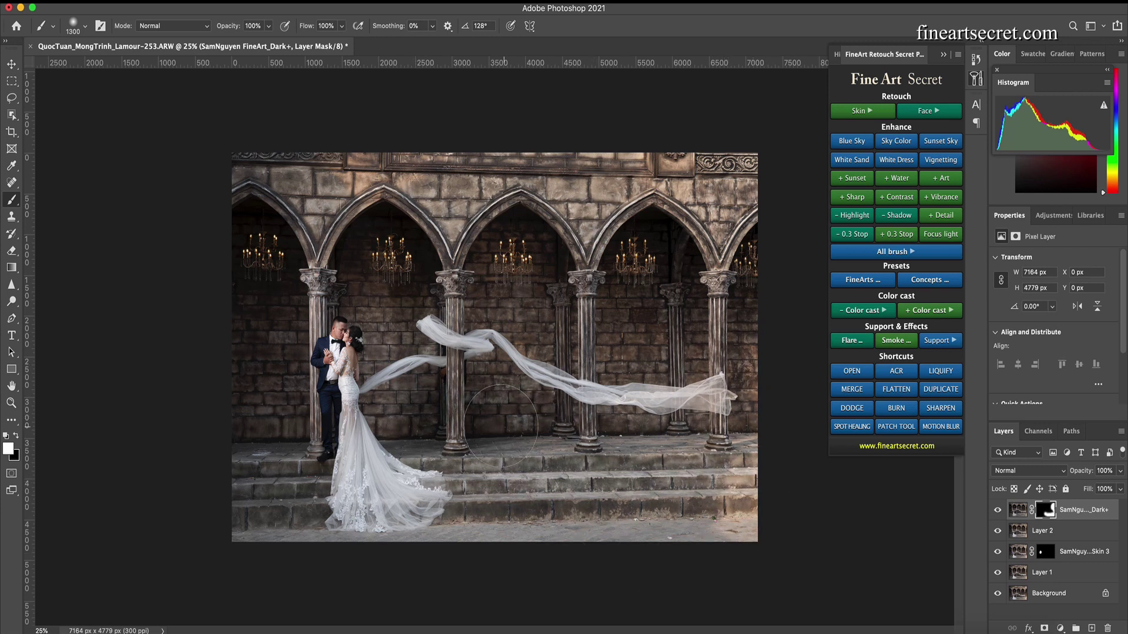
key("bracketleft")
key("bracketleft")
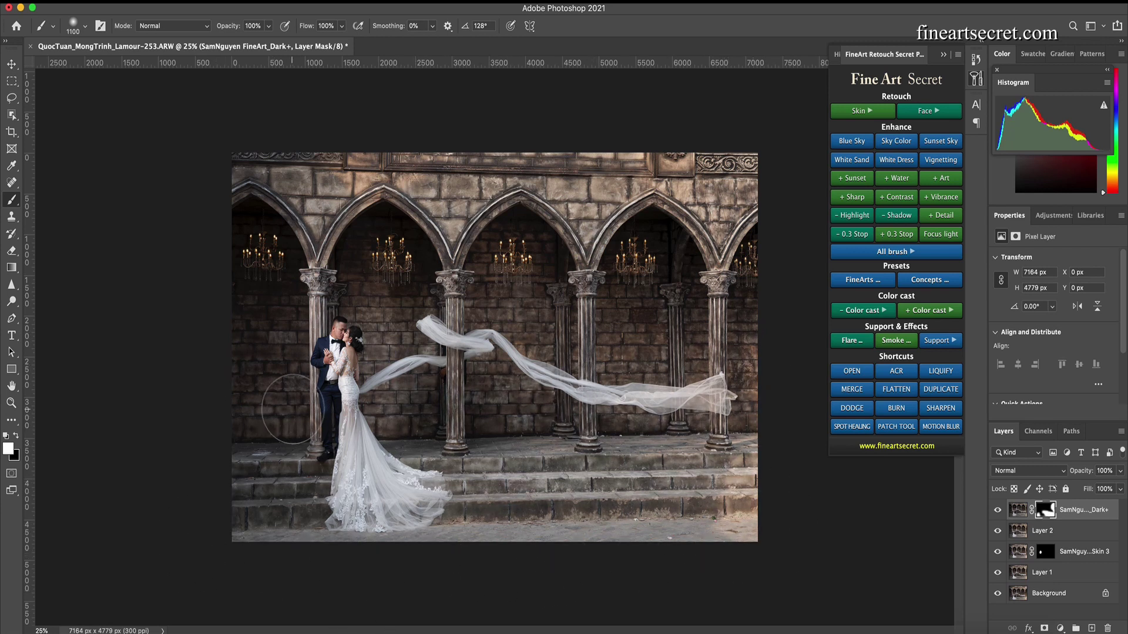
key("bracketleft")
key("bracketleft")
key("bracketleft")
key("bracketleft")
key("bracketleft")
key("bracketright")
key("bracketright")
key("bracketright")
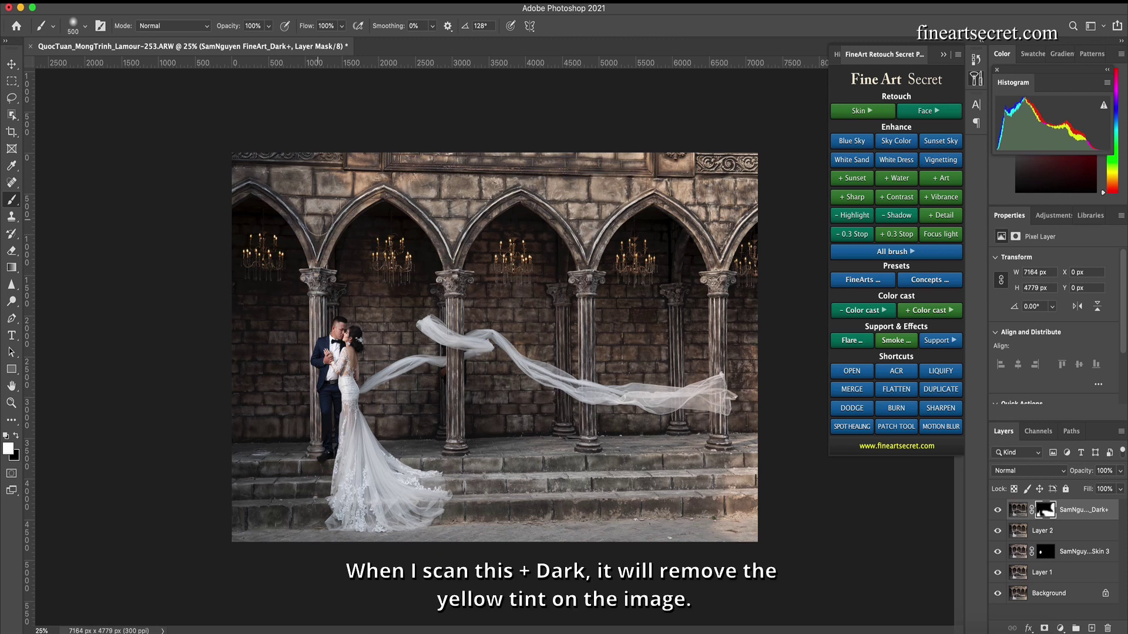
key("bracketright")
key("bracketright")
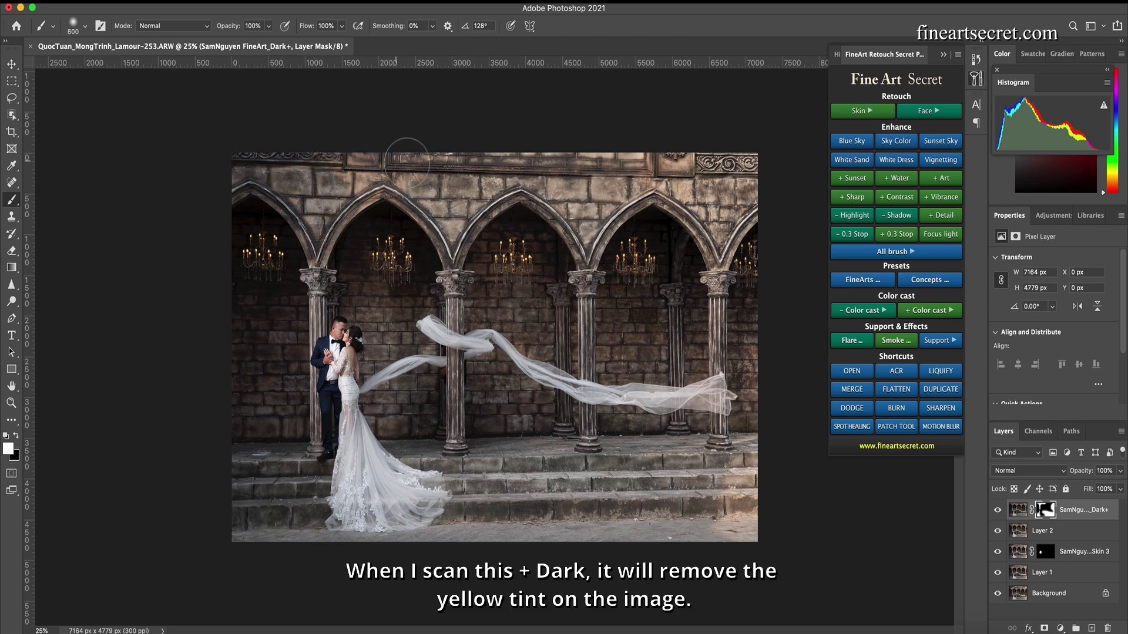
key("bracketleft")
key("bracketleft")
key("bracketleft")
key("bracketleft")
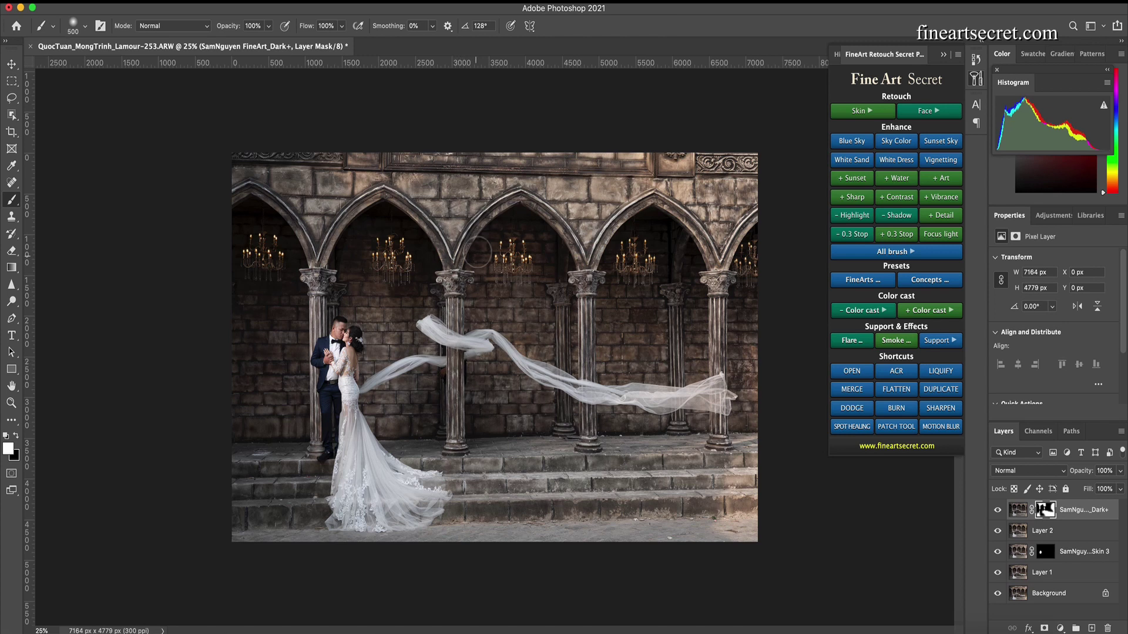
key("bracketright")
key("bracketright")
key("bracketright")
key("bracketright")
key("bracketright")
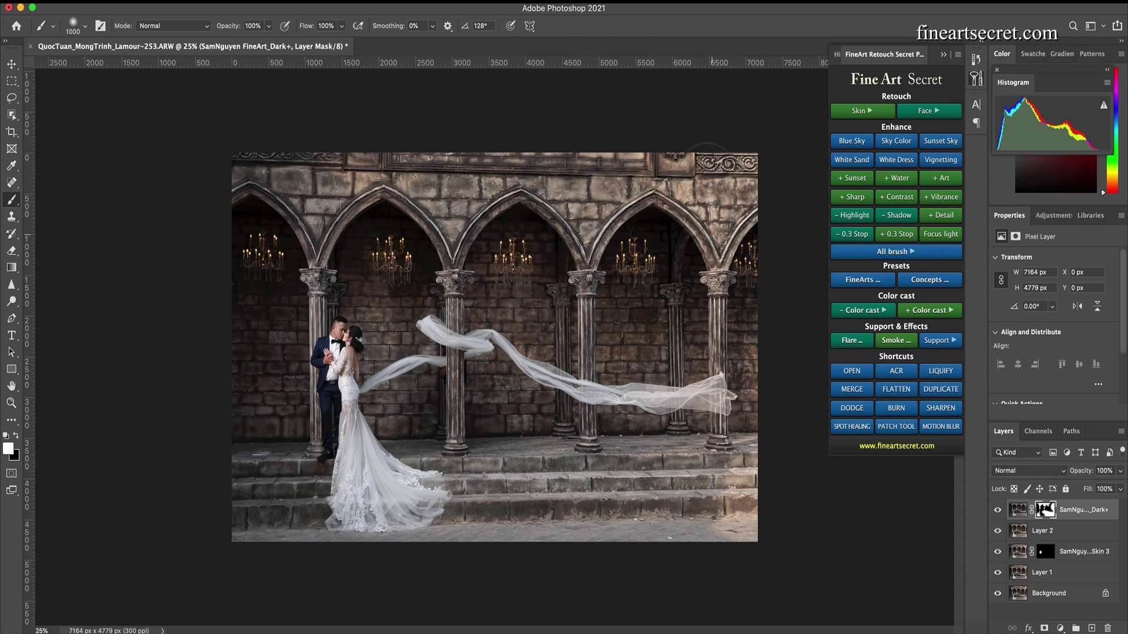
key("bracketright")
key("bracketright")
Step: Add a second + Dark layer and paint it over the arches, columns and veil area with brush sizes 400-1300
left_click(899, 257)
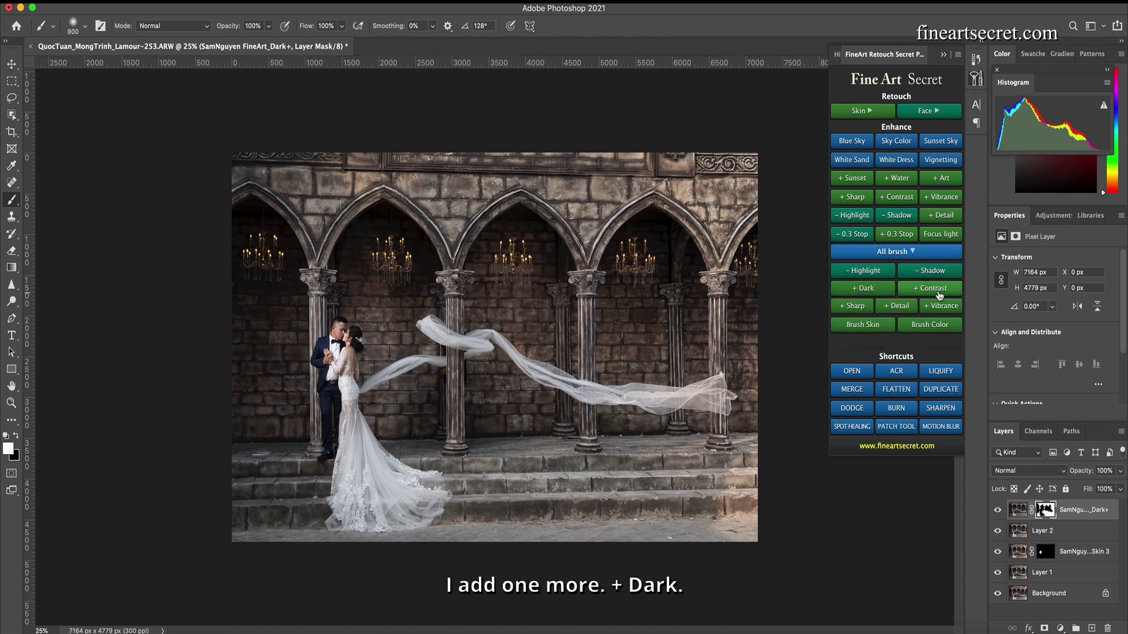
left_click(869, 292)
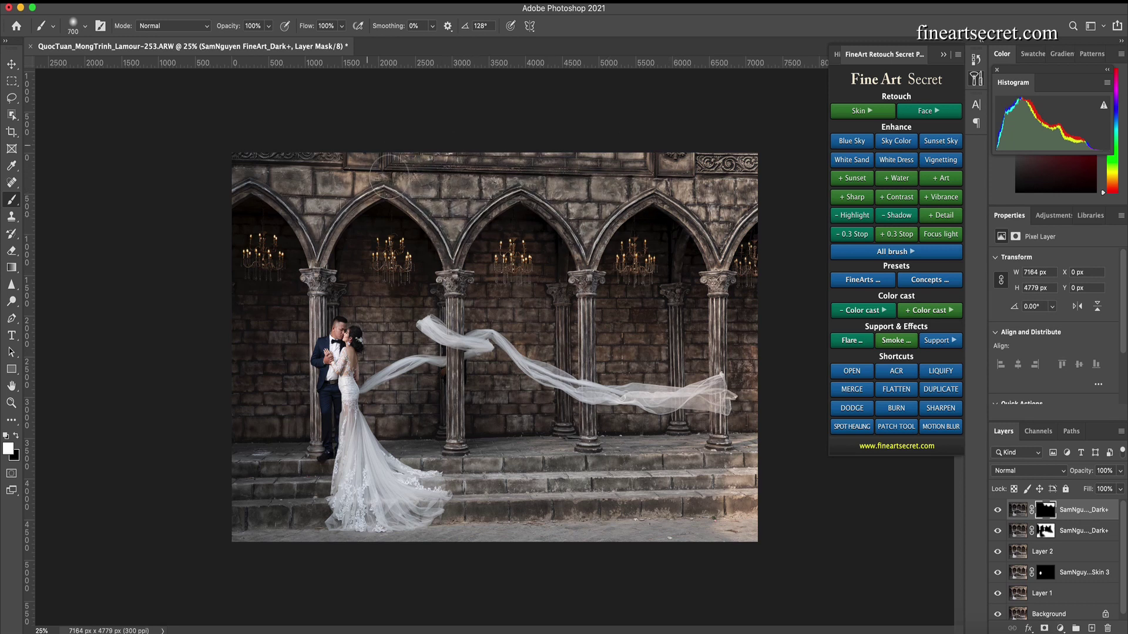
key("bracketleft")
key("bracketleft")
key("bracketleft")
key("bracketleft")
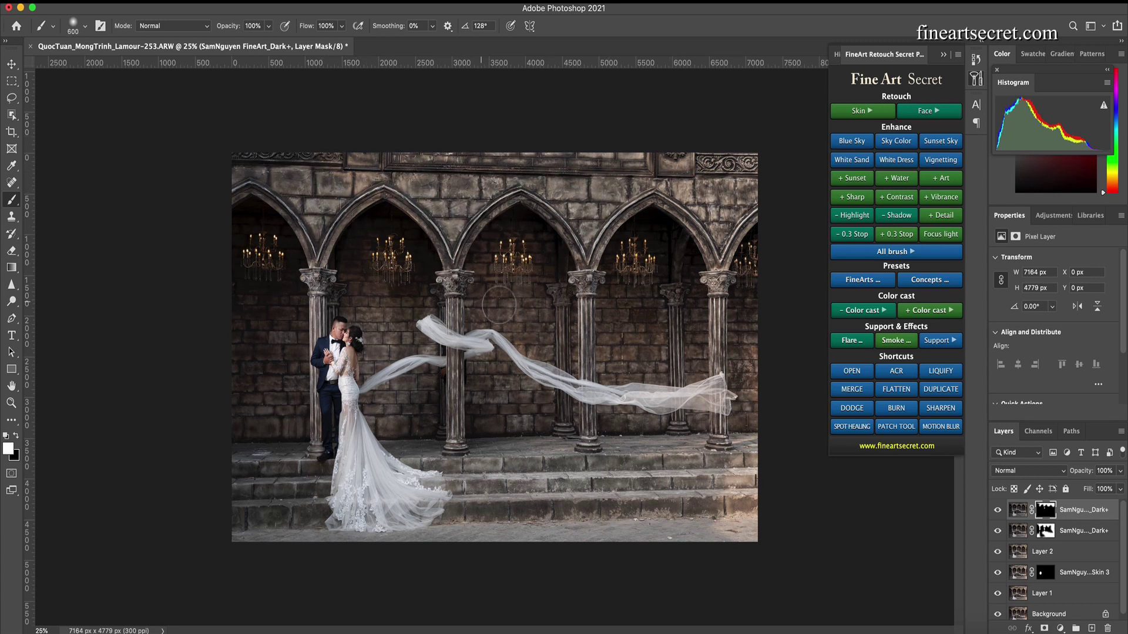
key("bracketright")
key("bracketright")
key("bracketright")
key("bracketright")
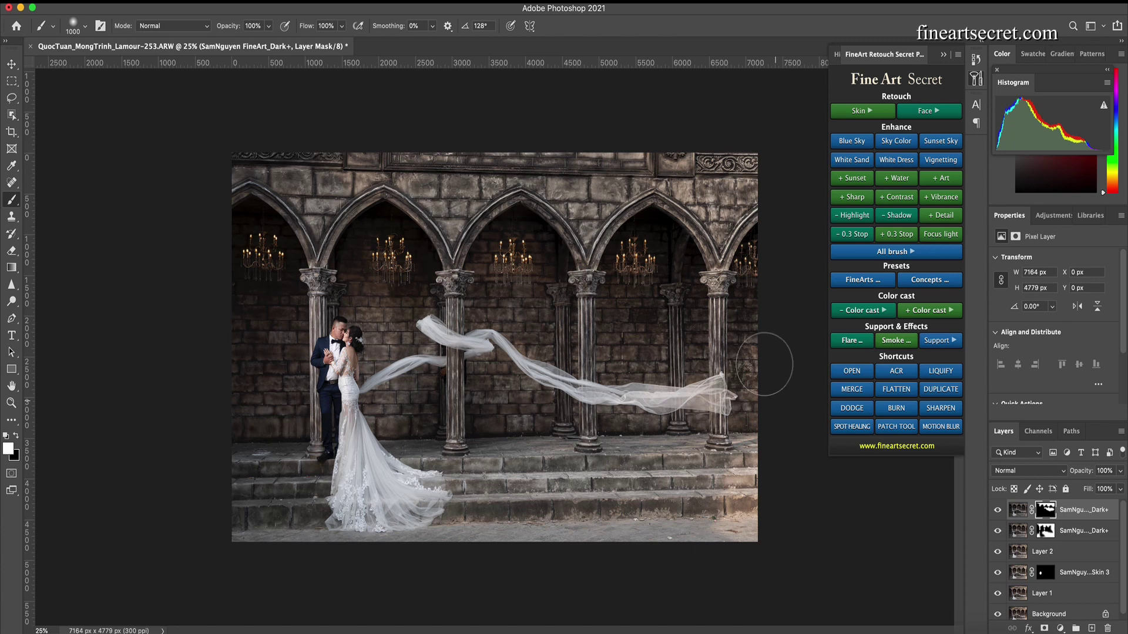
key("bracketright")
key("bracketright")
key("bracketright")
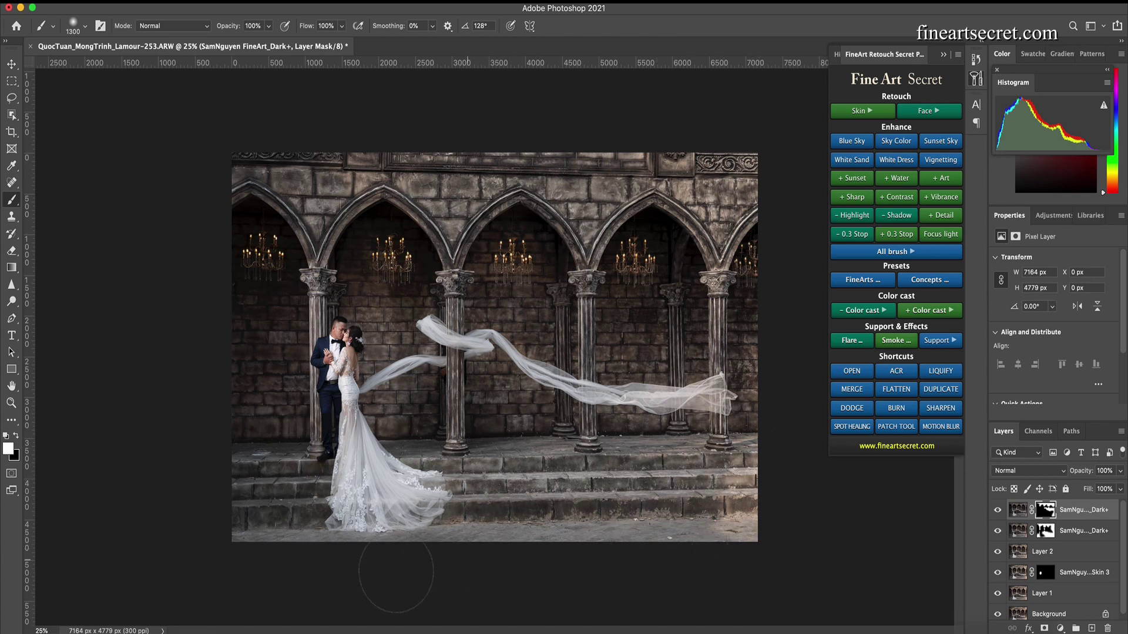
key("bracketleft")
key("bracketleft")
key("bracketleft")
key("bracketleft")
key("bracketleft")
key("bracketleft")
key("bracketleft")
key("bracketleft")
key("bracketleft")
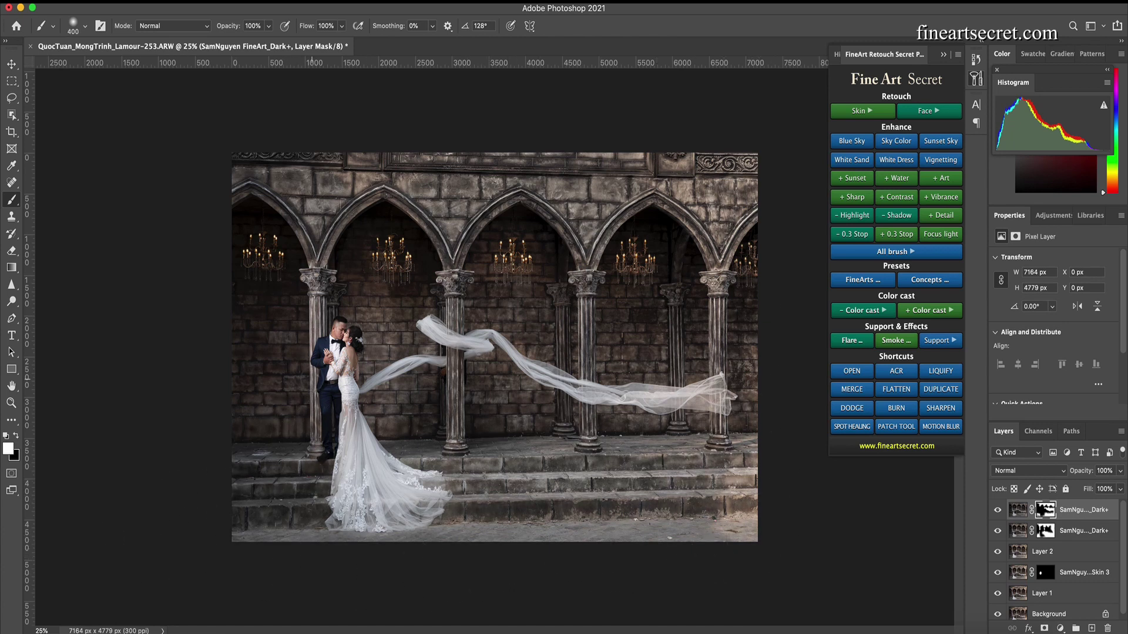
key("bracketright")
key("bracketright")
key("bracketright")
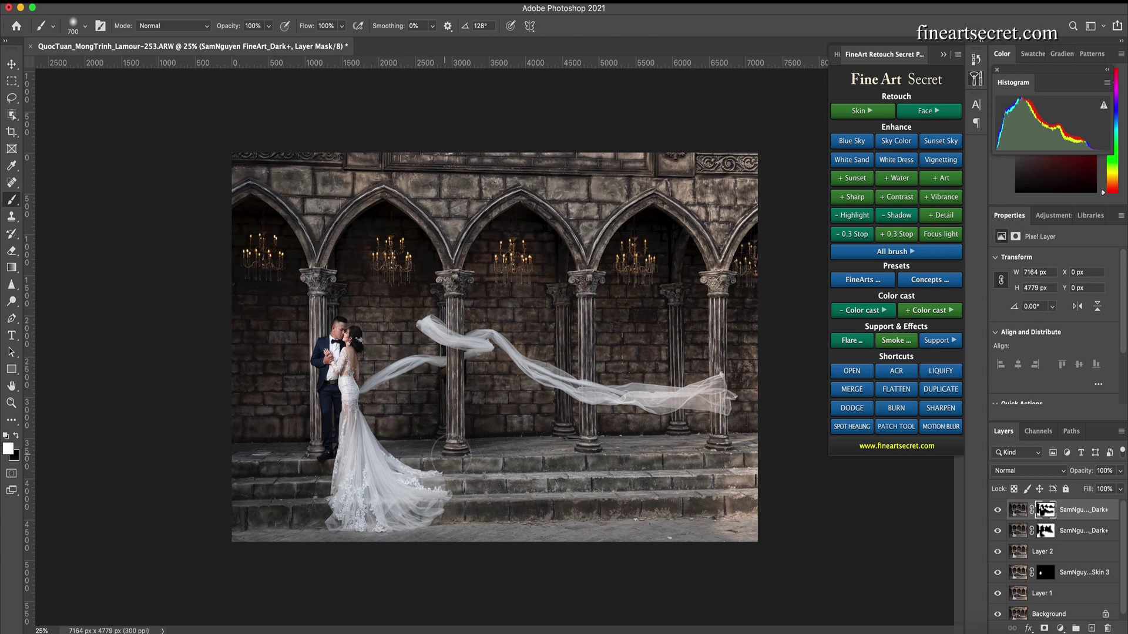
key("bracketright")
key("bracketright")
key("bracketright")
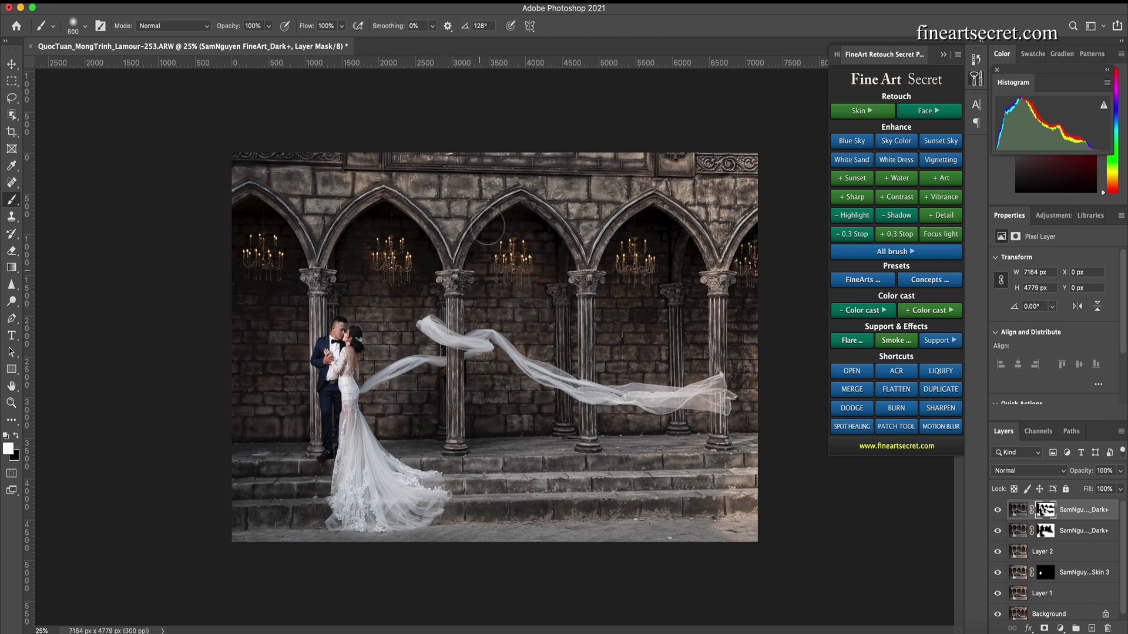
key("bracketright")
Step: Add a third Dark+ layer painted over the bright top-right corner and steps, then select all three Dark+ layers
left_click(907, 252)
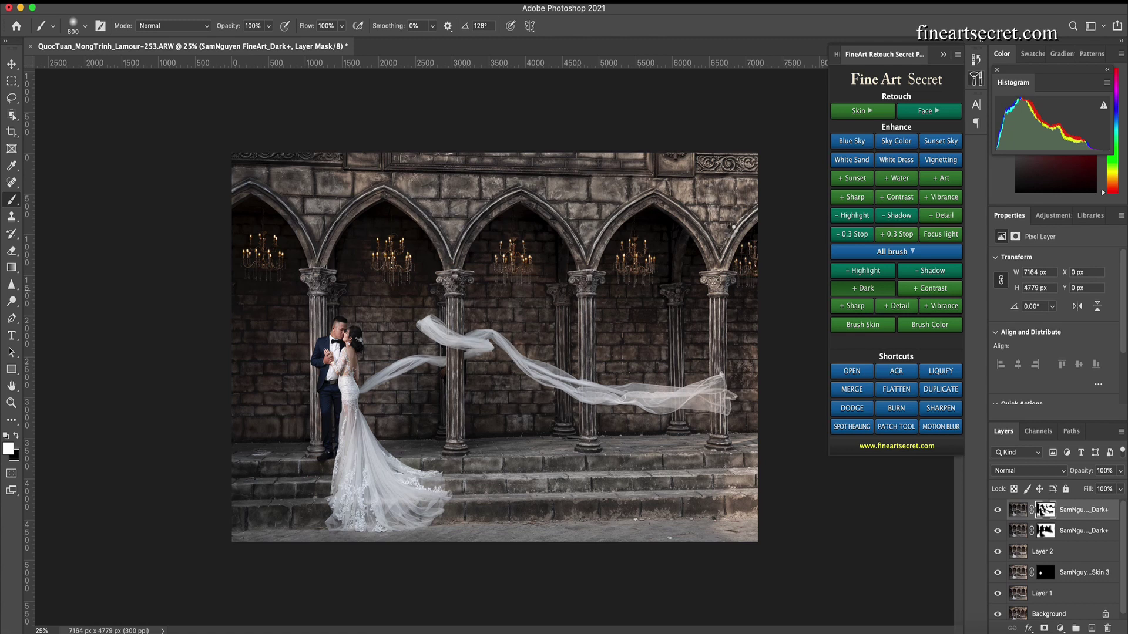
mouse_move(748, 161)
left_mouse_down()
mouse_move(688, 170)
mouse_move(646, 156)
left_mouse_up()
key("bracketright")
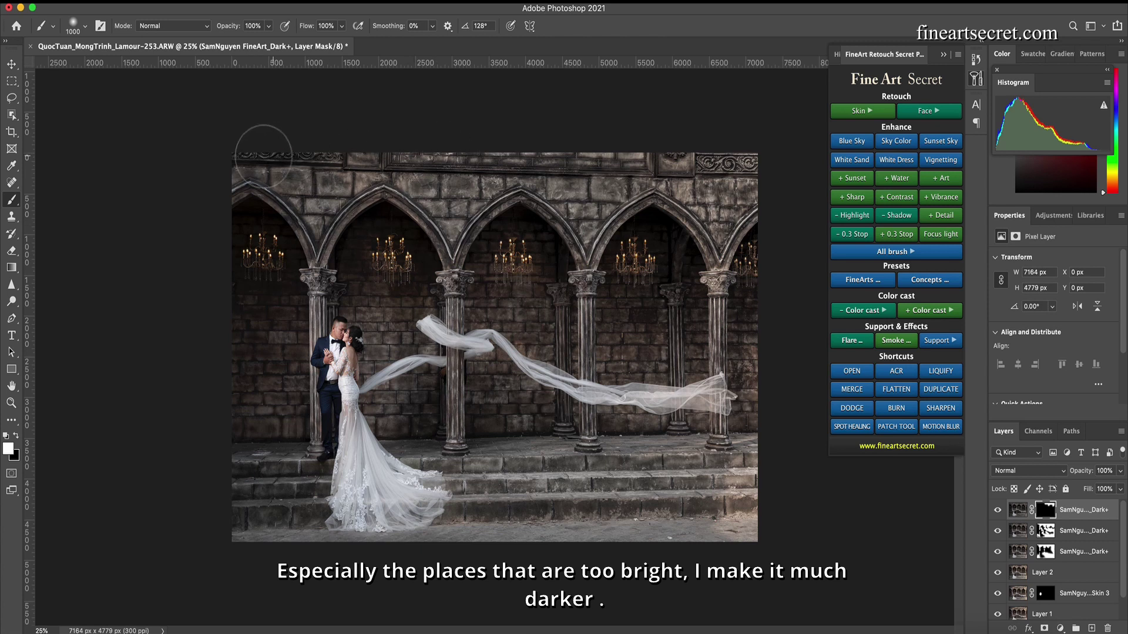
key("bracketright")
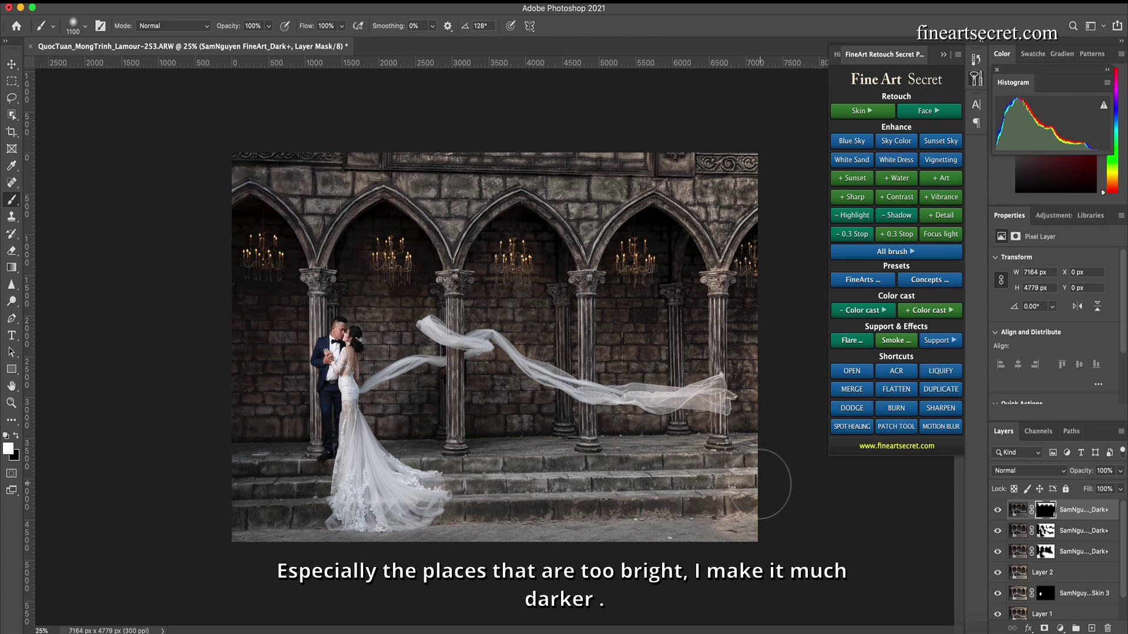
key("bracketleft")
key("bracketleft")
key("bracketright")
key("bracketright")
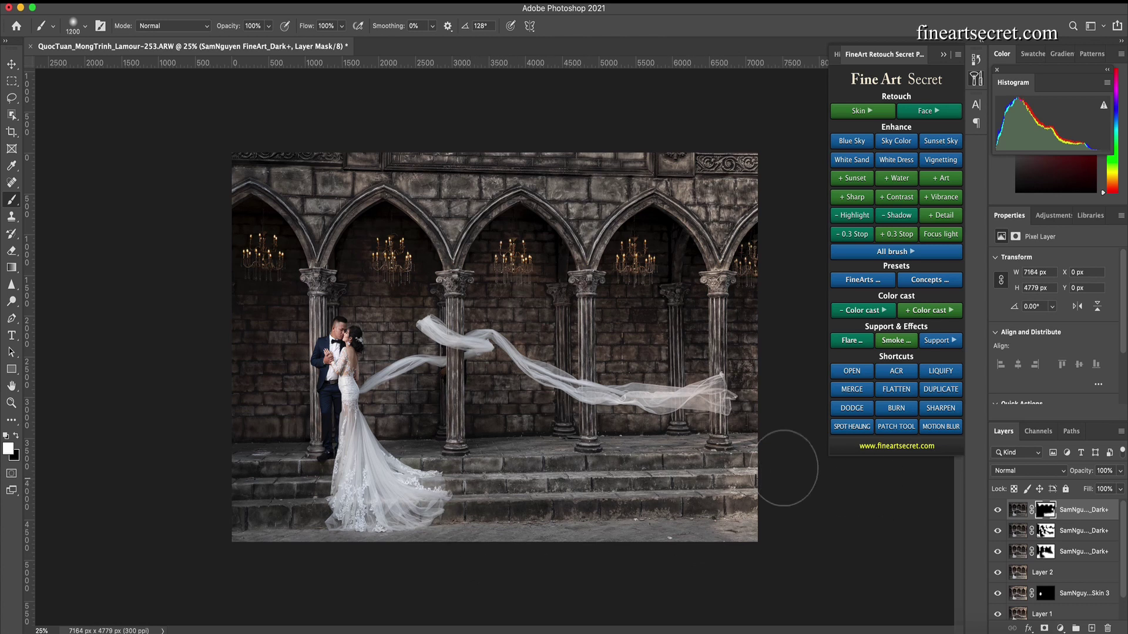
key("bracketleft")
key("bracketleft")
key("bracketleft")
key("bracketleft")
key("bracketleft")
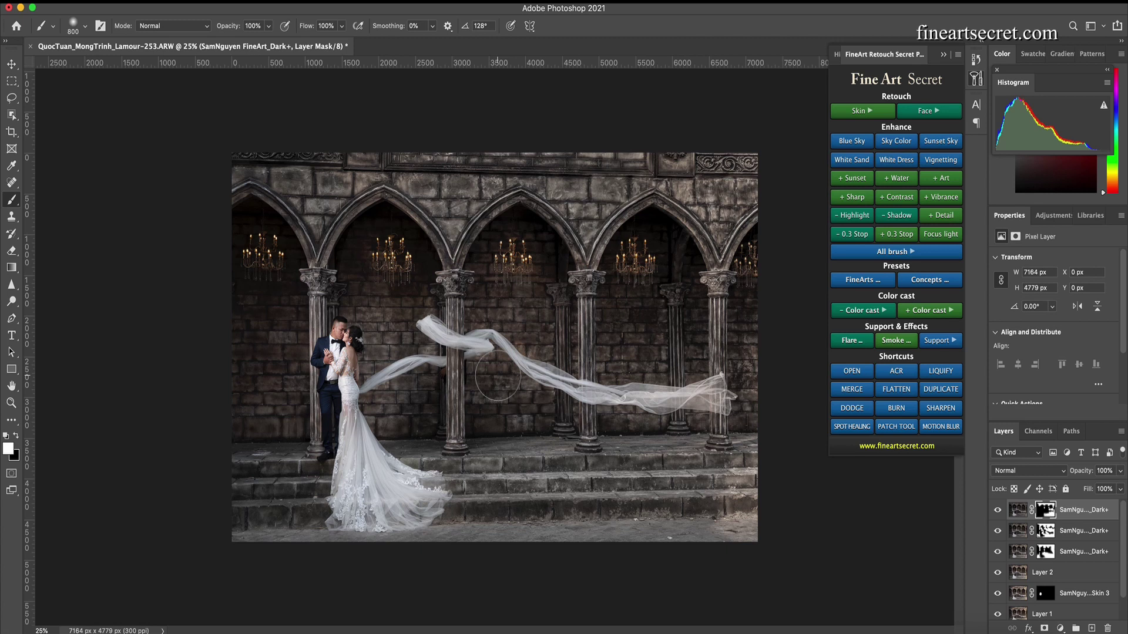
left_click(1077, 554, "shift")
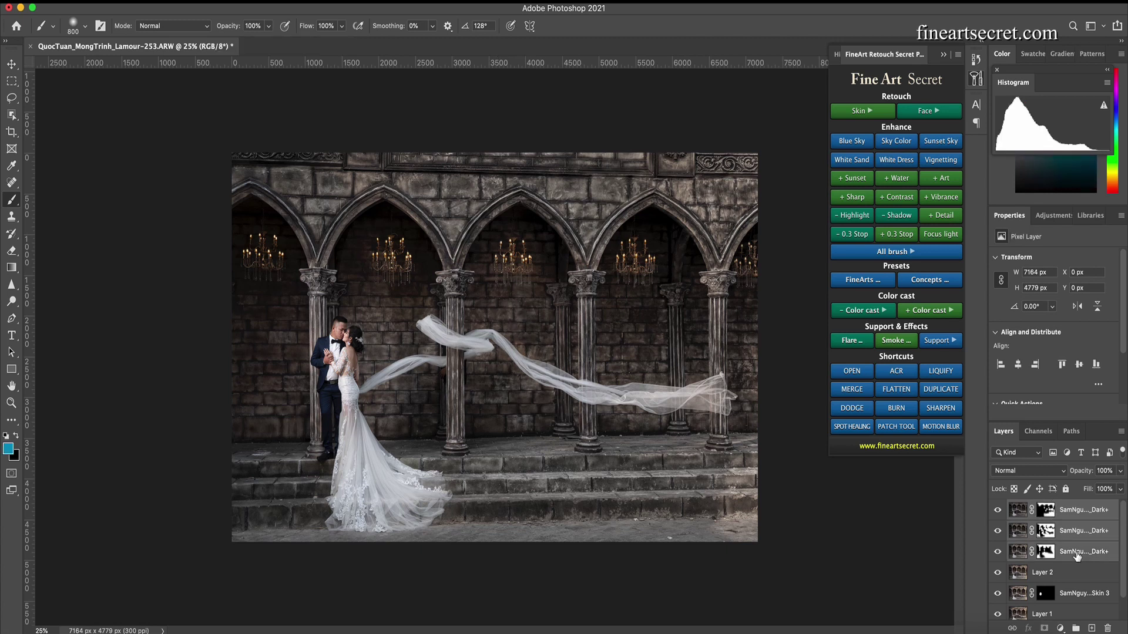
Step: Group the three Dark+ layers and toggle the group's visibility to compare before and after
key("ctrl+g")
left_click(997, 508)
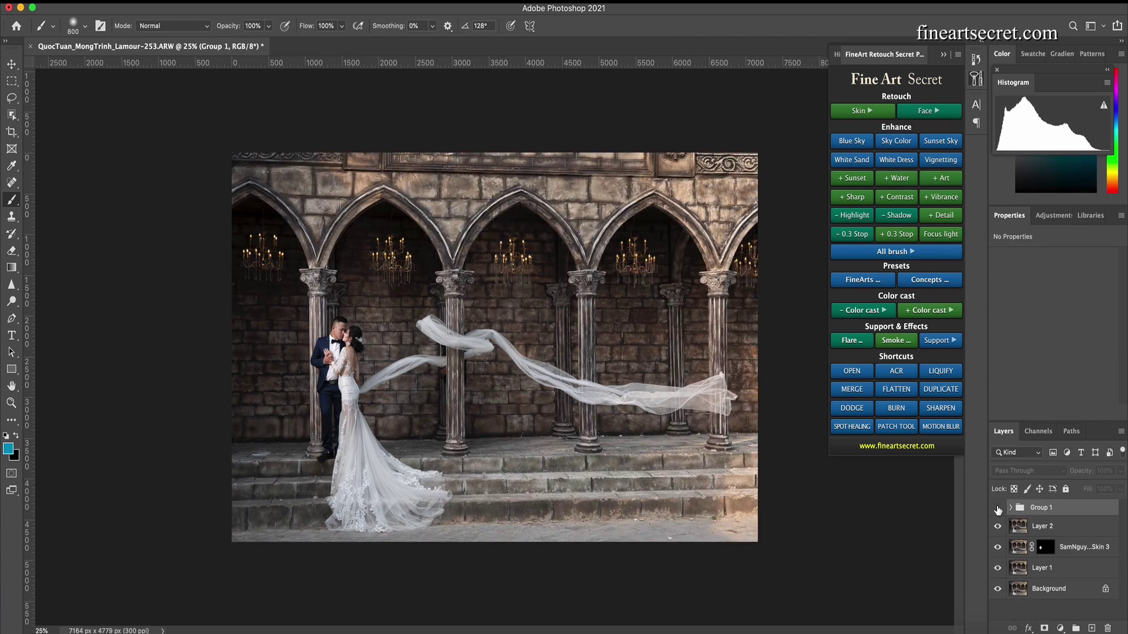
left_click(997, 509)
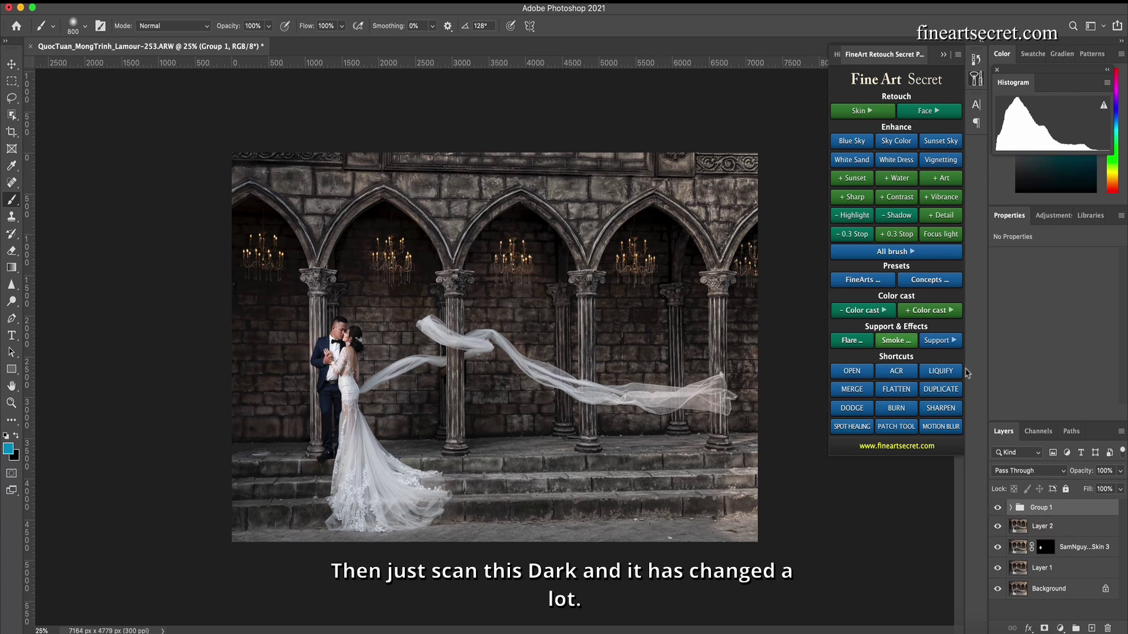
left_click(997, 509)
left_click(996, 509)
Step: Group all edit layers into Group 2, merge it into one layer, and compare with the original
key("super+alt+a")
key("super+g")
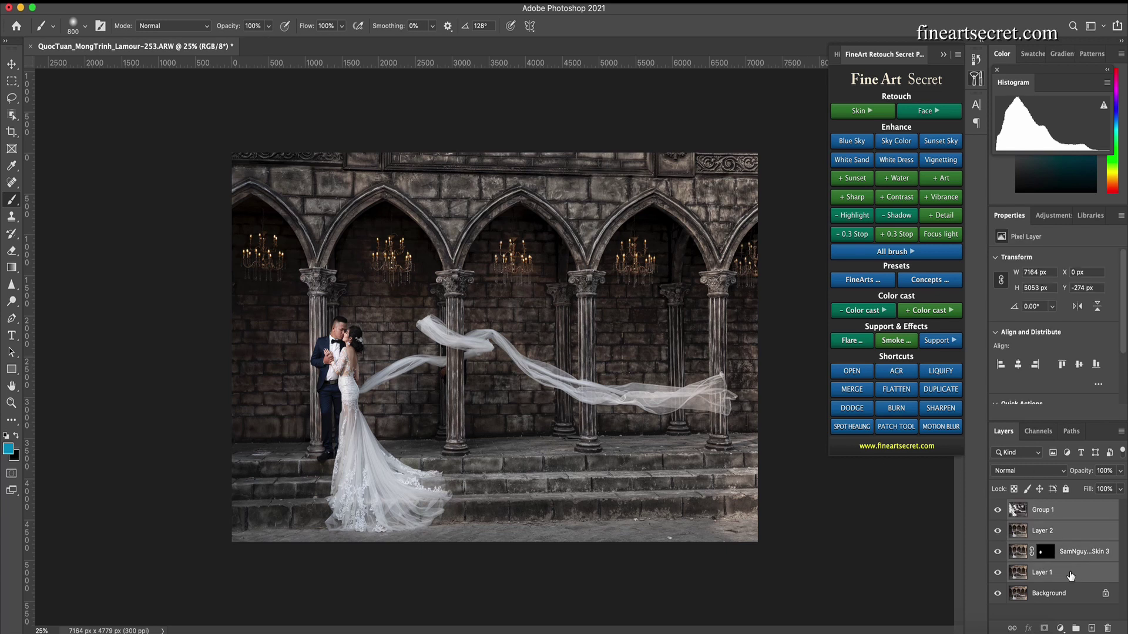
key("super+e")
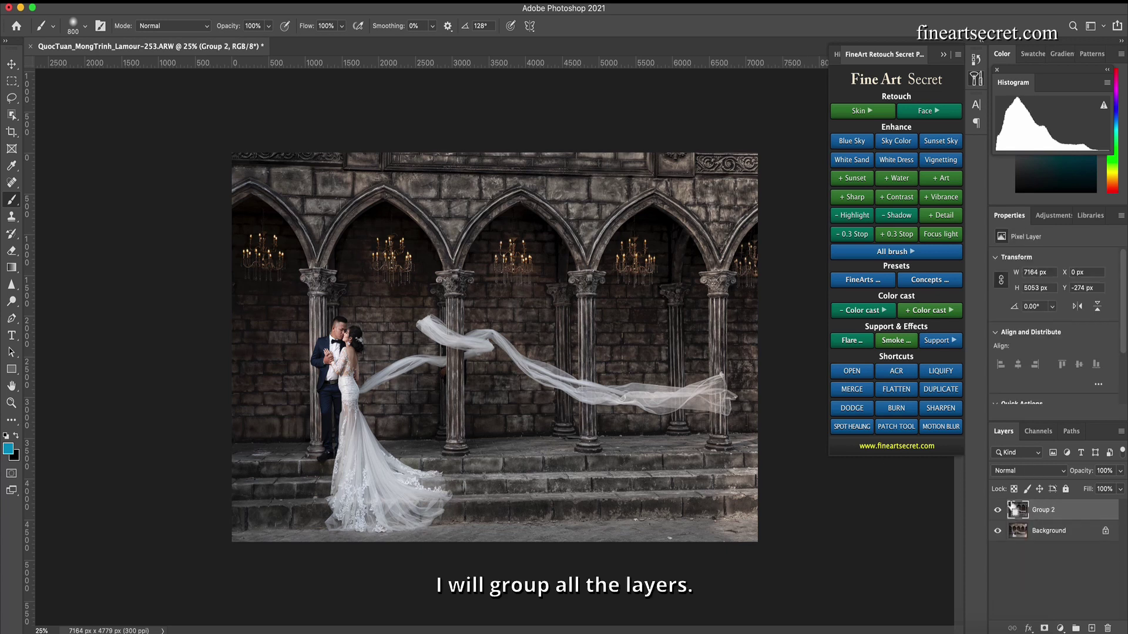
left_click(997, 510)
left_click(997, 510)
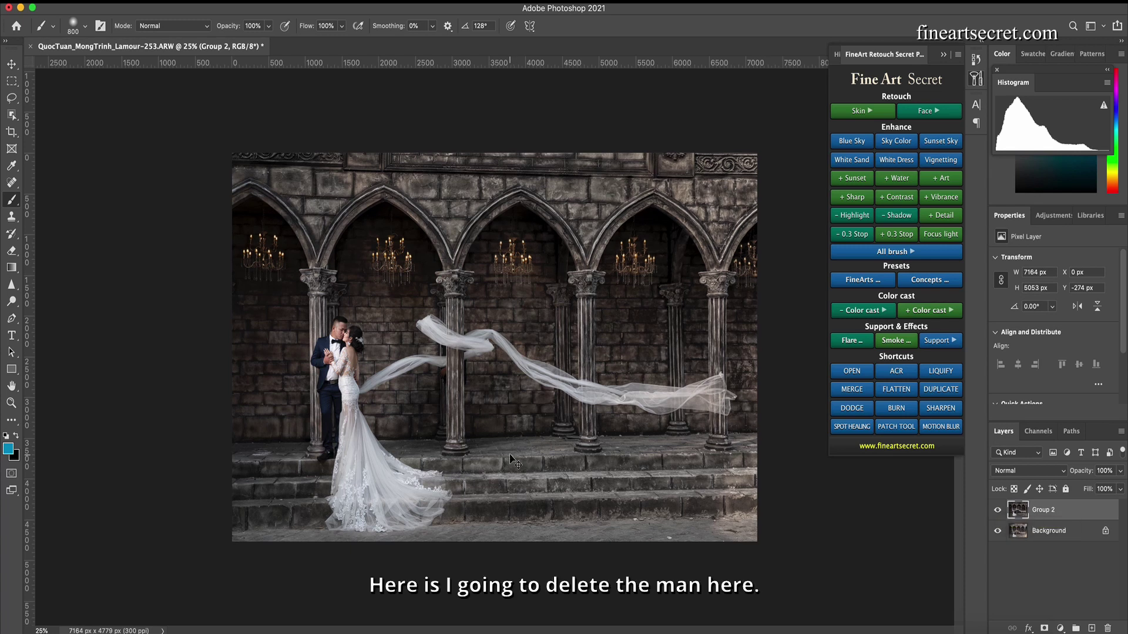
Step: Zoom in and content-aware fill a lasso selection around the bystander beside the pillar
key("ctrl+minus")
key("ctrl+minus")
key("ctrl+plus")
key("ctrl+plus")
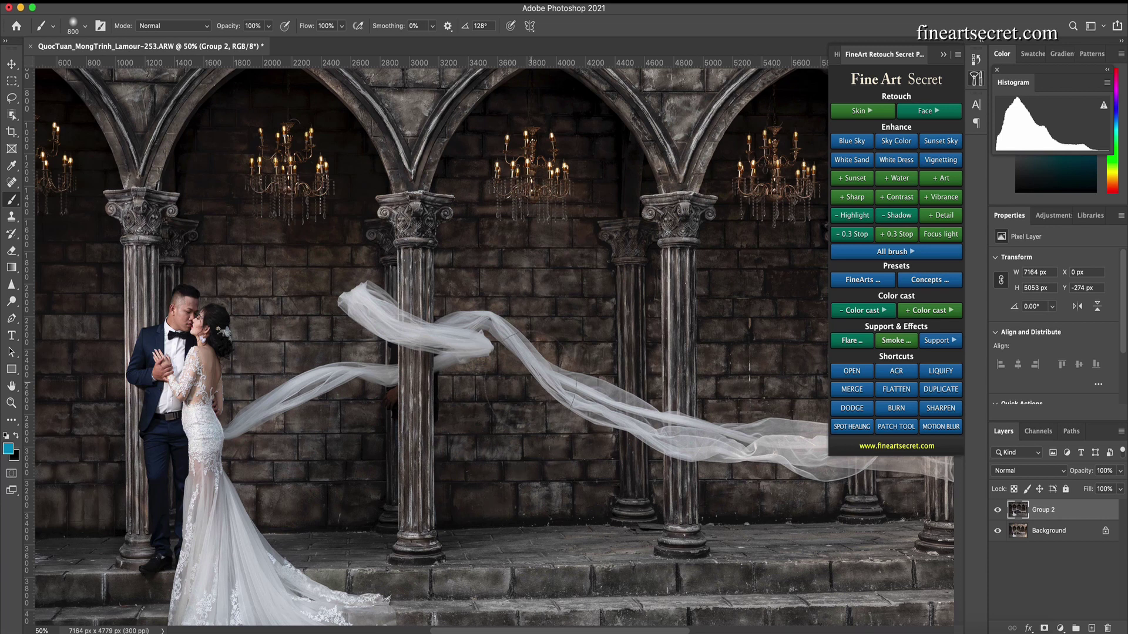
key("l")
mouse_move(394, 385)
left_mouse_down()
mouse_move(385, 412)
mouse_move(400, 430)
mouse_move(407, 414)
left_mouse_up()
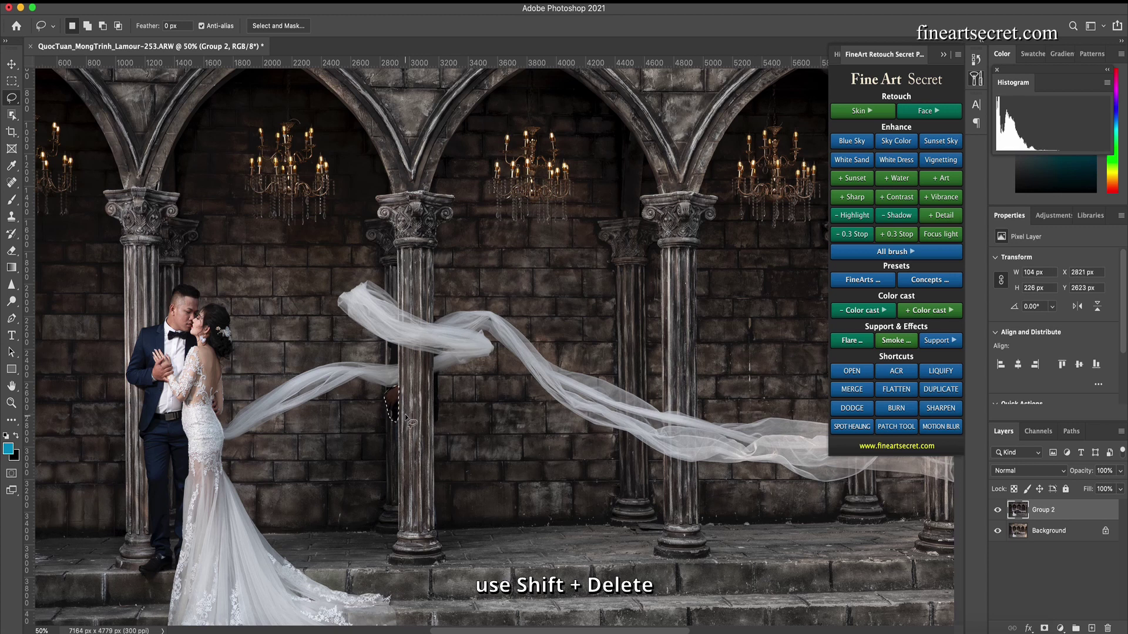
key("shift+Delete")
key("Return")
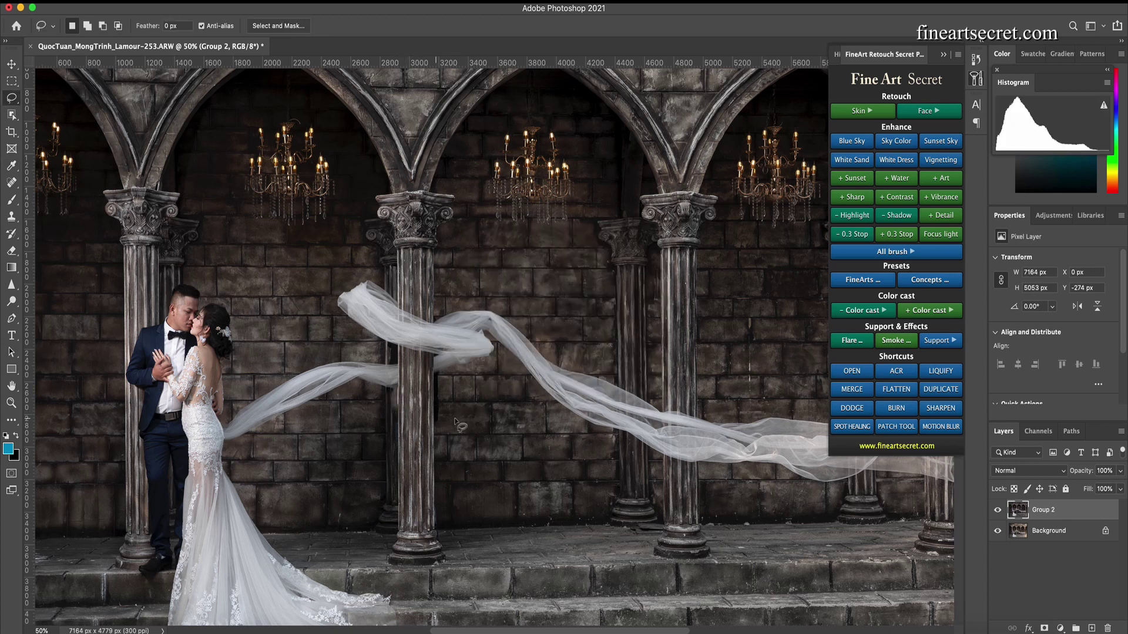
Step: Content-aware fill the leftover strip along the pillar edge, deselect, and zoom back out
left_click_drag(436, 375, 435, 423)
key("shift+Delete")
key("Return")
key("super+d")
key("super+minus")
key("super+minus")
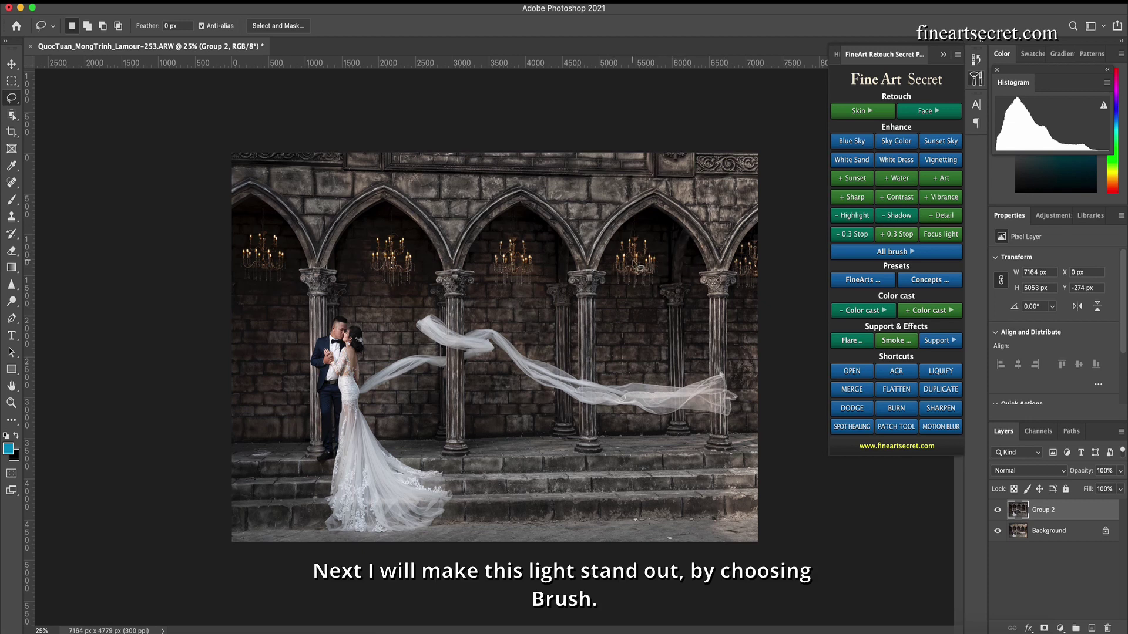
Step: Add a Contrast+ layer and paint its mask onto the five chandeliers
left_click(923, 251)
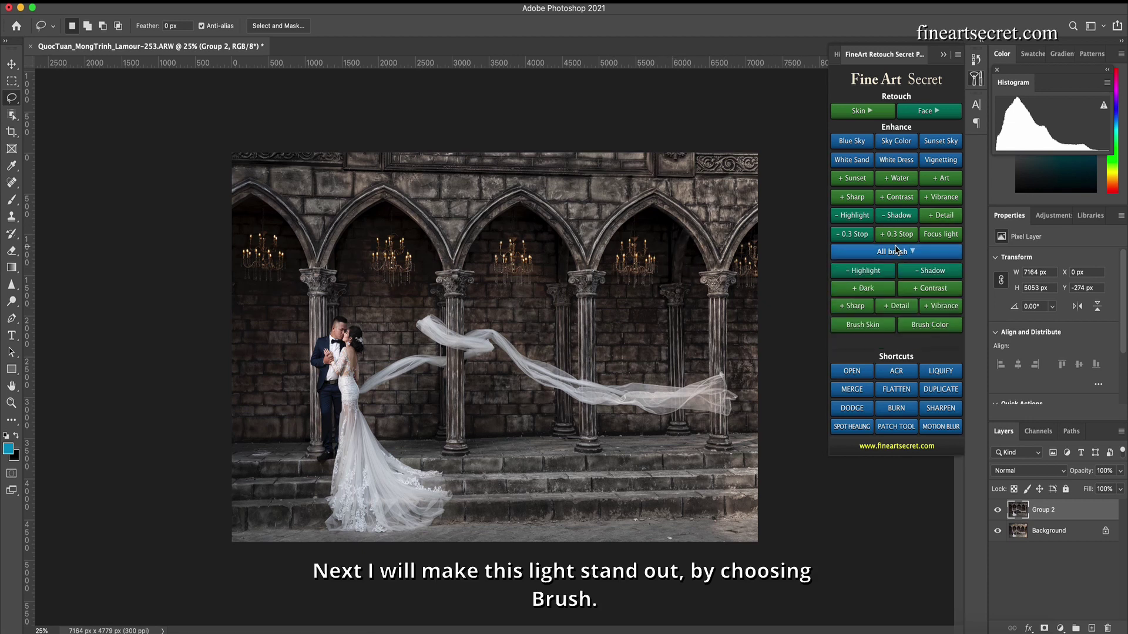
left_click(935, 297)
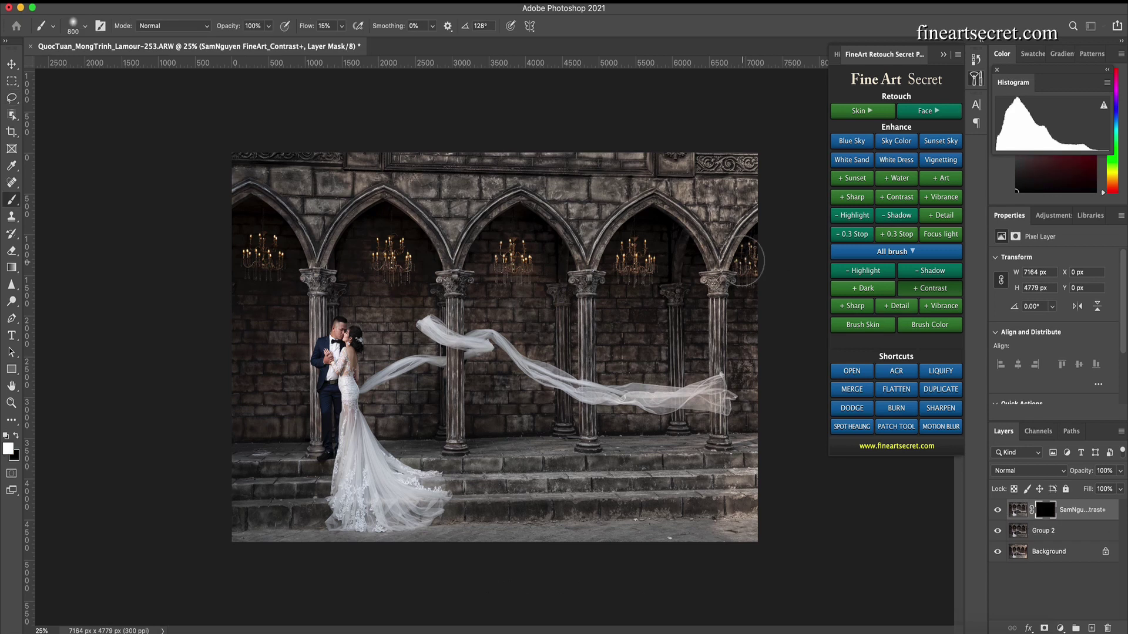
key("bracketleft")
key("bracketleft")
key("bracketleft")
left_click(747, 258)
left_click(633, 258)
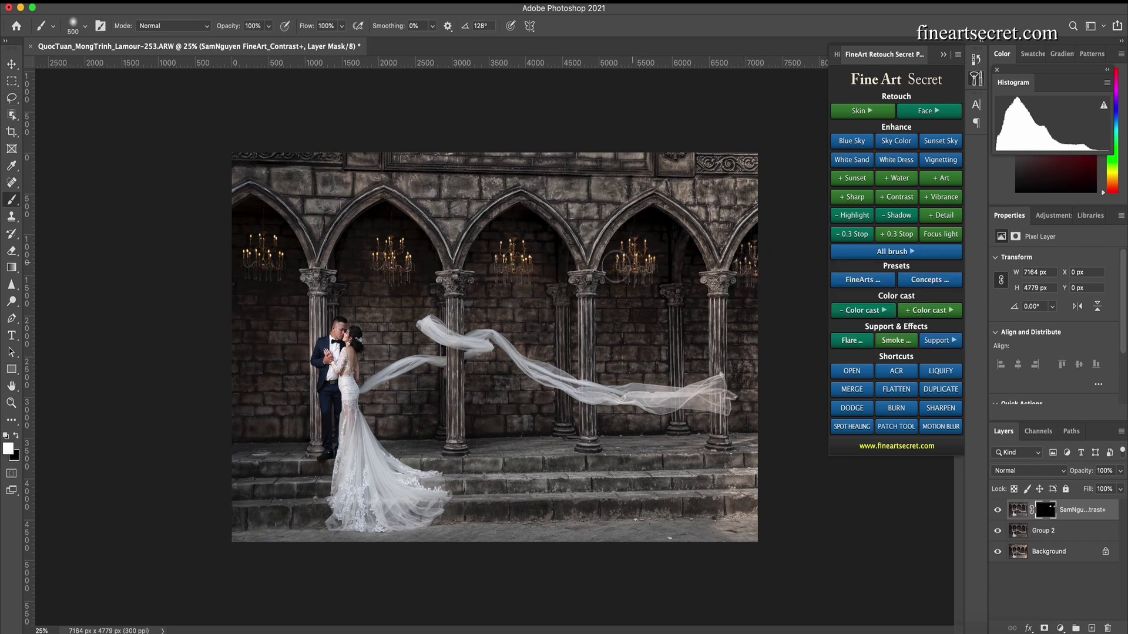
left_click(511, 253)
left_click(401, 259)
left_click(273, 250)
key("bracketright")
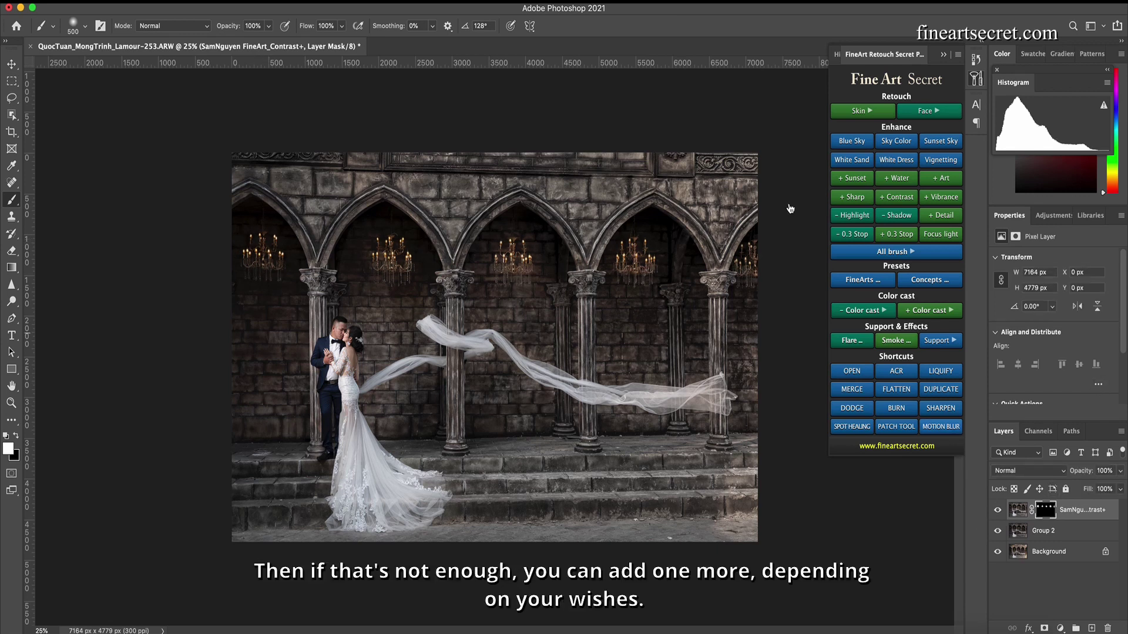
Step: Add a second Contrast+ layer and paint it along the flowing veil
left_click(890, 251)
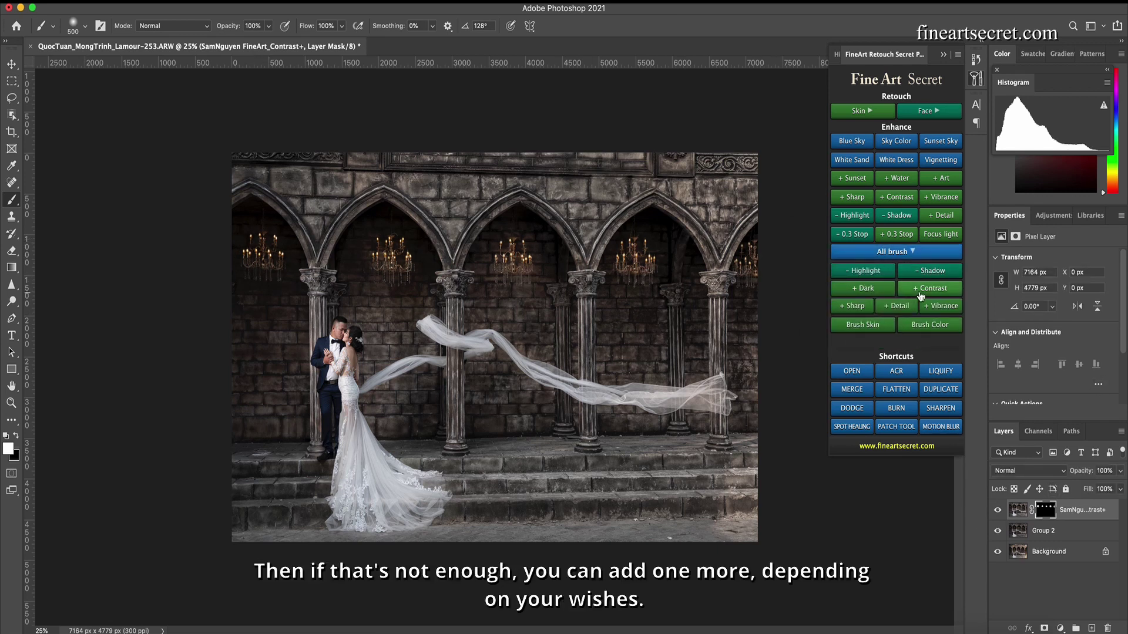
left_click(934, 288)
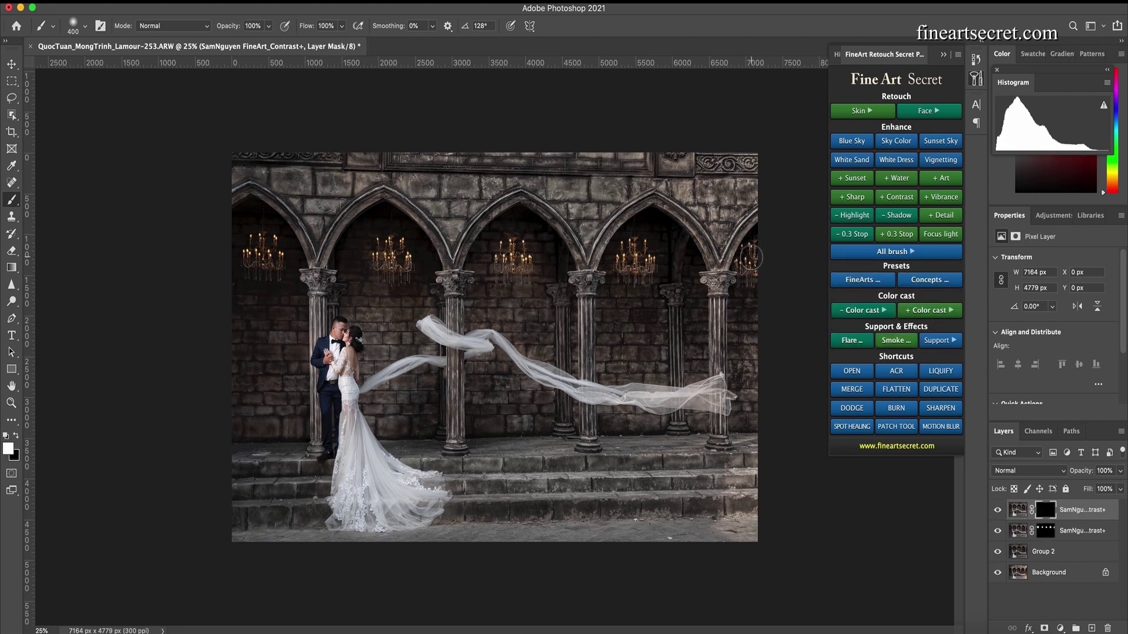
key("bracketleft")
mouse_move(433, 328)
left_mouse_down()
mouse_move(652, 394)
mouse_move(722, 398)
left_mouse_up()
key("bracketleft")
key("bracketleft")
key("bracketleft")
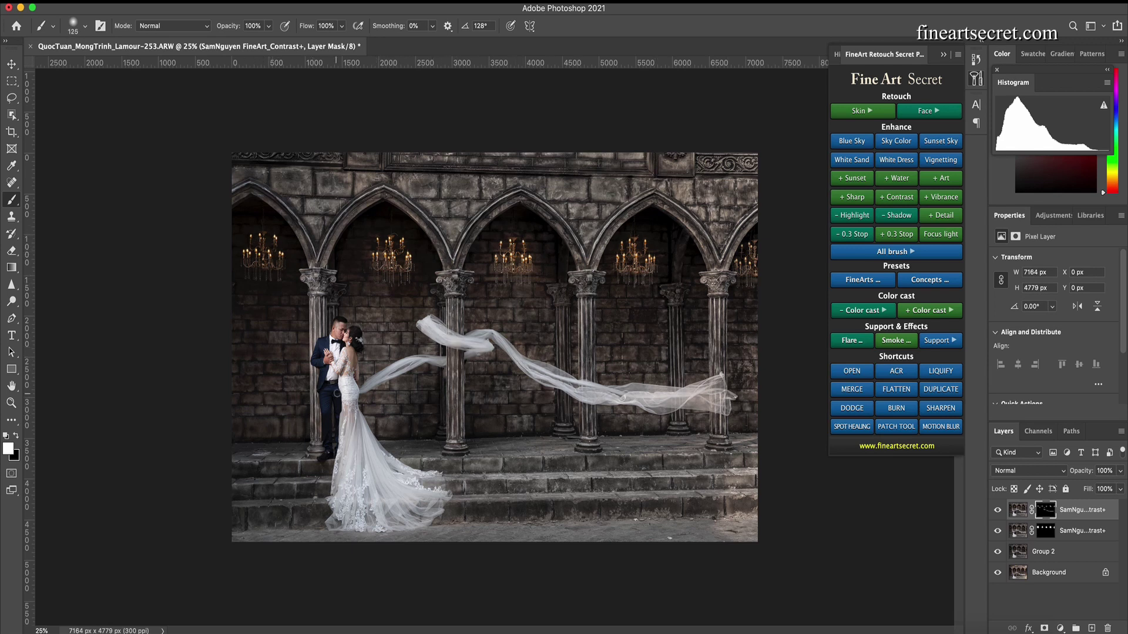
key("bracketright")
Step: Group the two contrast layers with Cmd+G and merge them into one layer
left_click(998, 510)
left_click(997, 510)
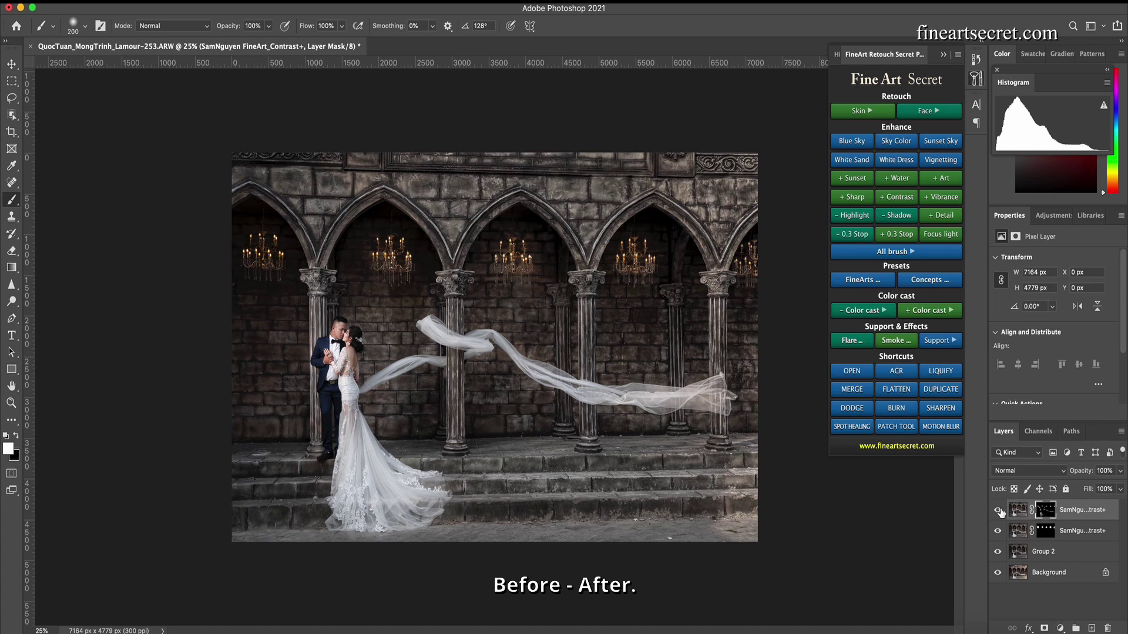
left_click(1075, 533, "shift")
key("super+g")
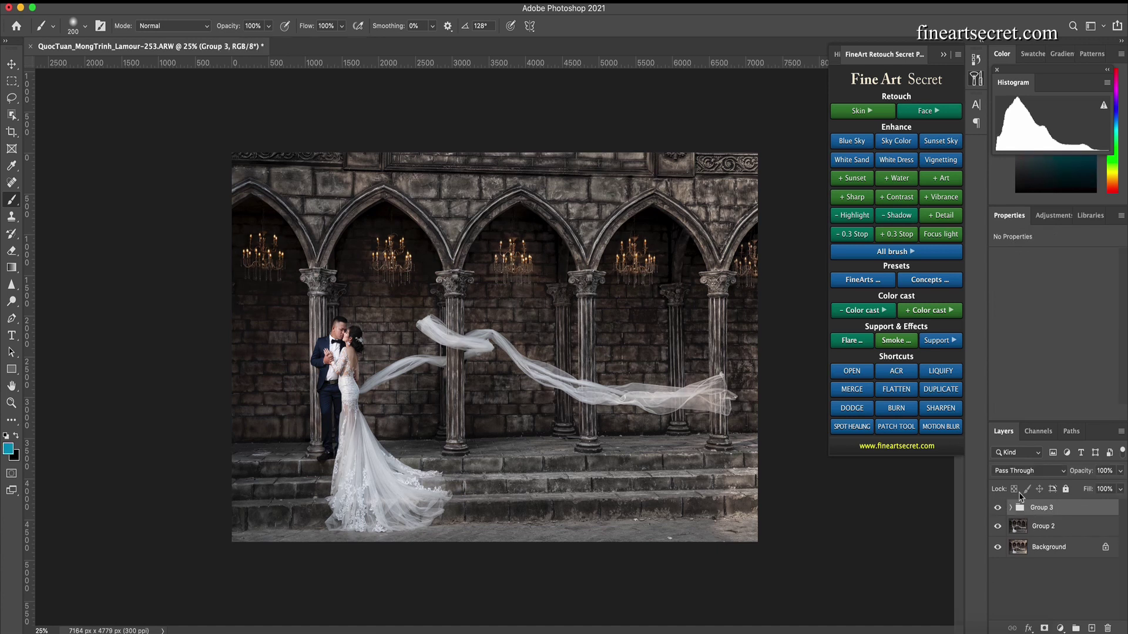
key("super+e")
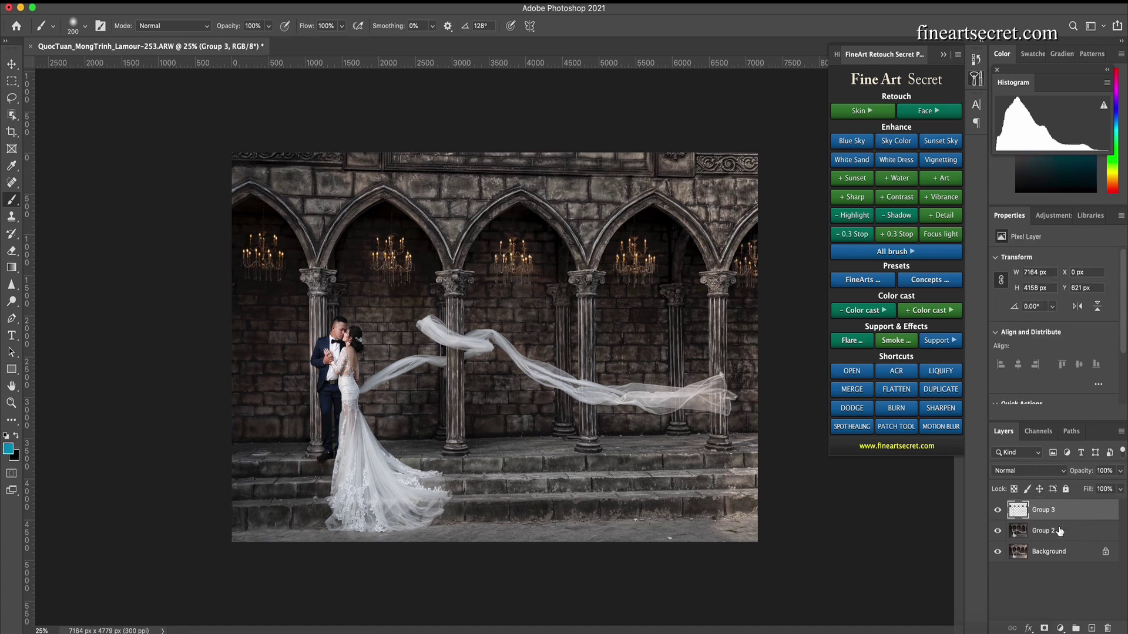
Step: Create a merged stamped layer and add a Detail+ sharpening layer on top
left_click(852, 389)
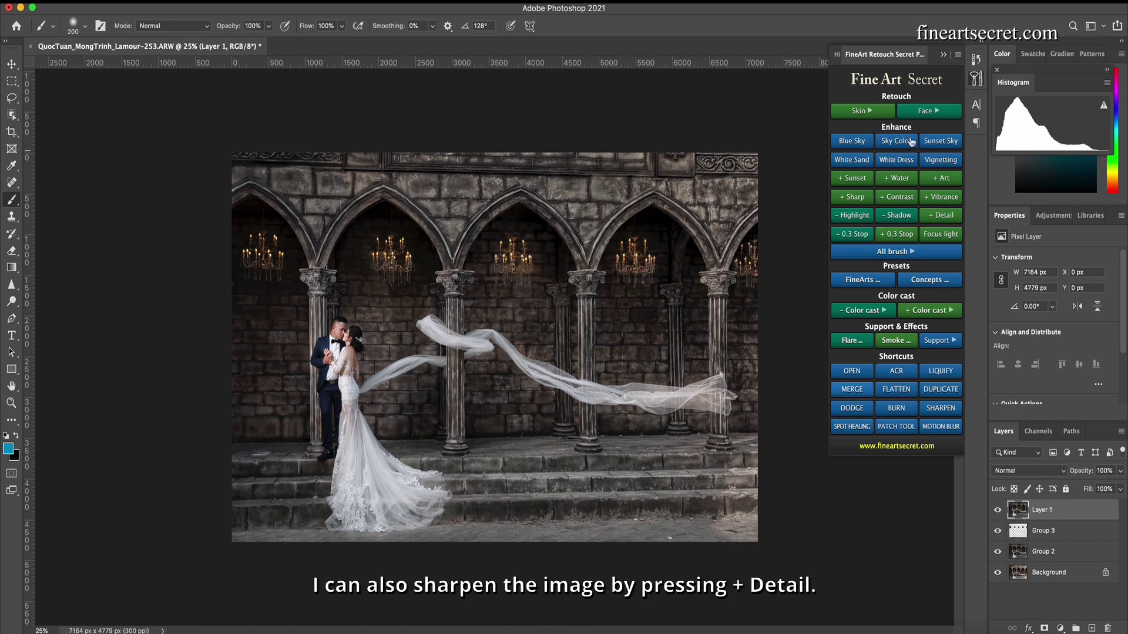
left_click(938, 217)
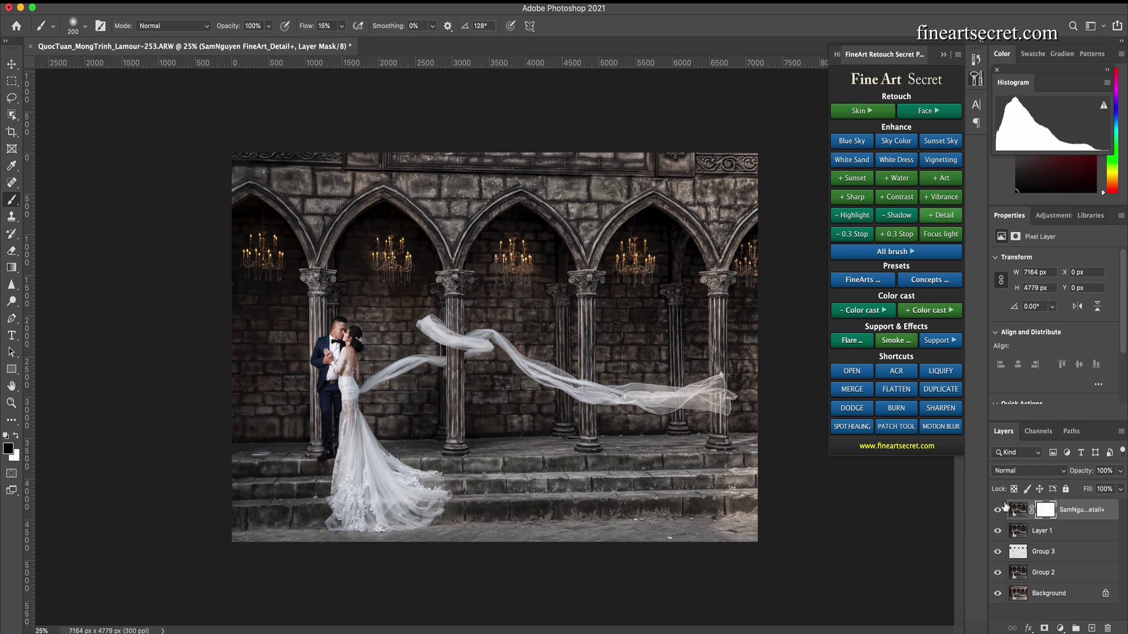
left_click(1002, 510)
left_click(1002, 510)
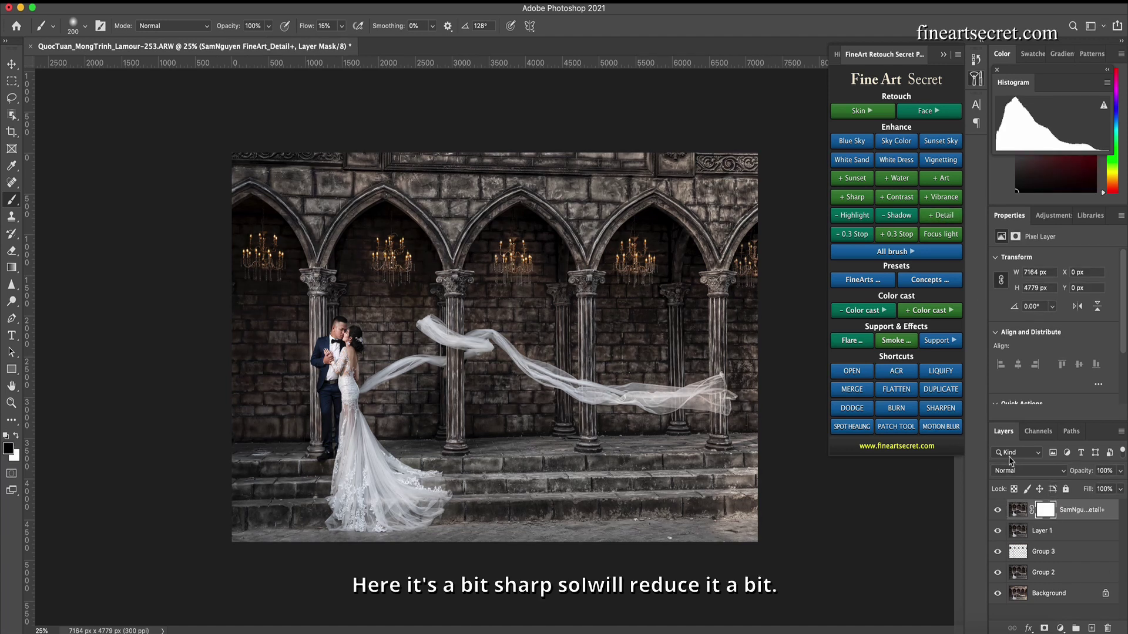
Step: Lower the detail layer's opacity to about 50% and compare it before and after
left_click_drag(1122, 474, 1095, 488)
left_click(997, 509)
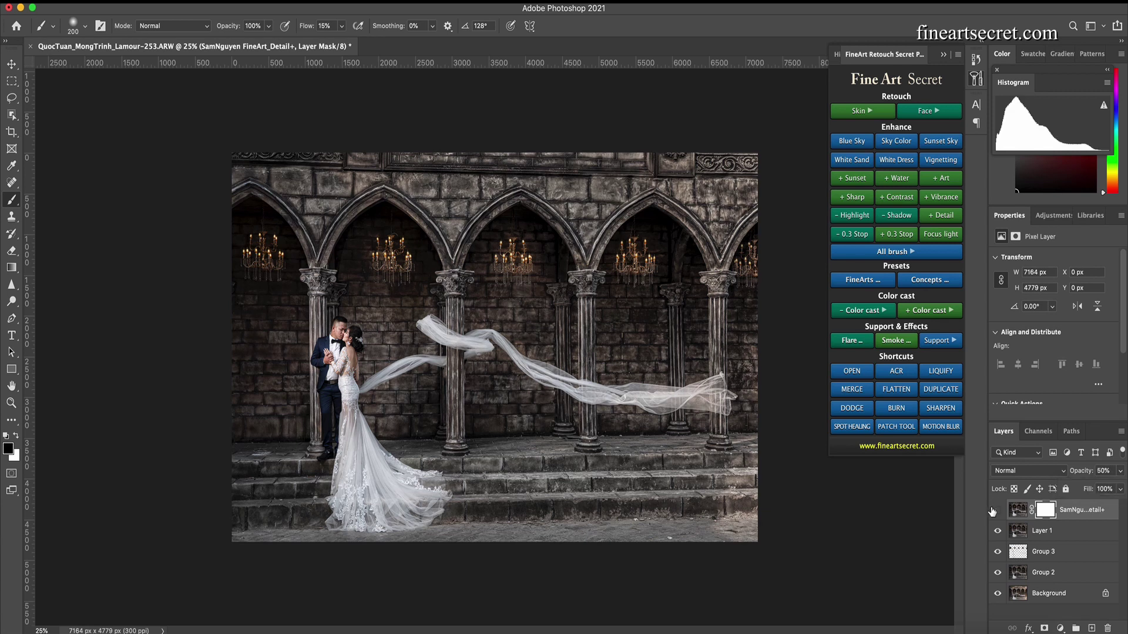
left_click(997, 510)
left_click(996, 510)
left_click(997, 510)
left_click(996, 509)
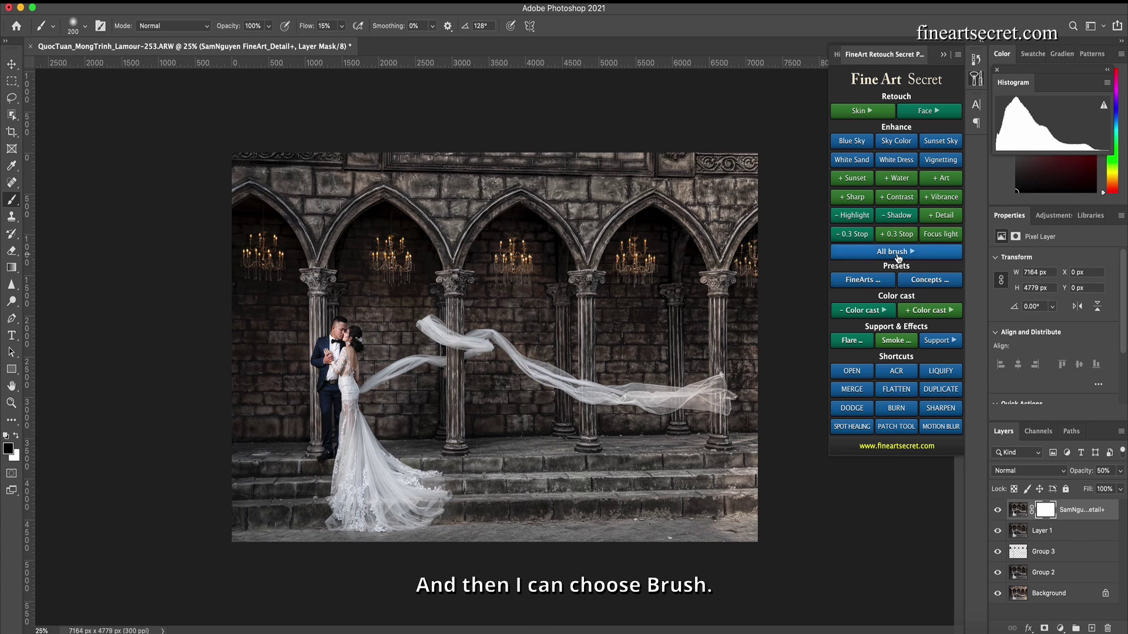
Step: Add a paint-in Detail layer and brush it over the left, centre and right chandeliers
left_click(896, 252)
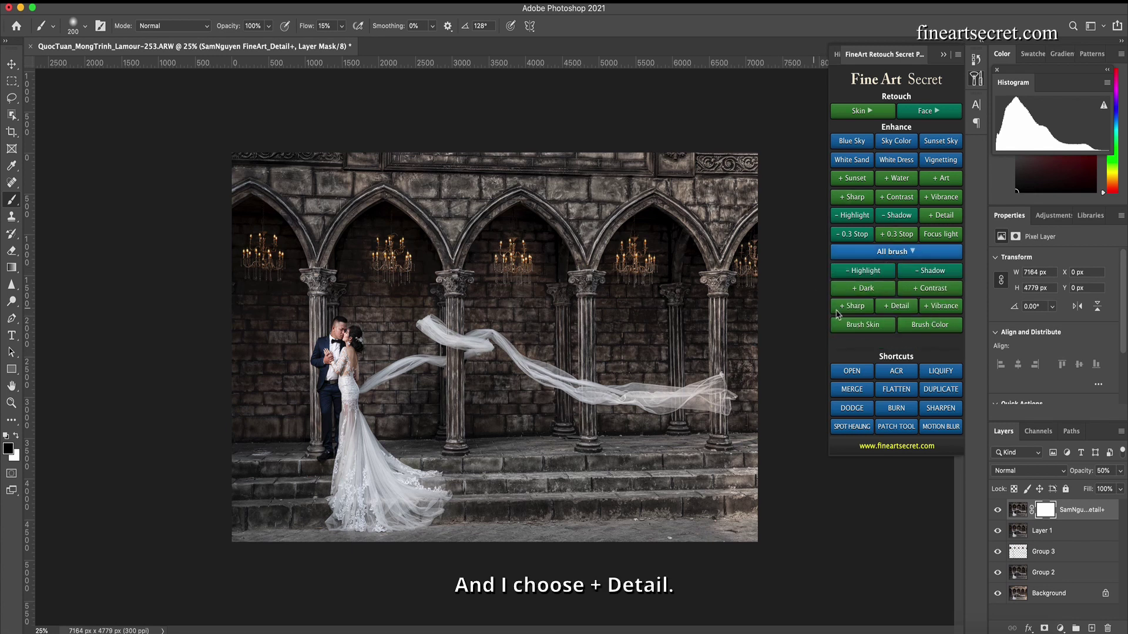
left_click(897, 306)
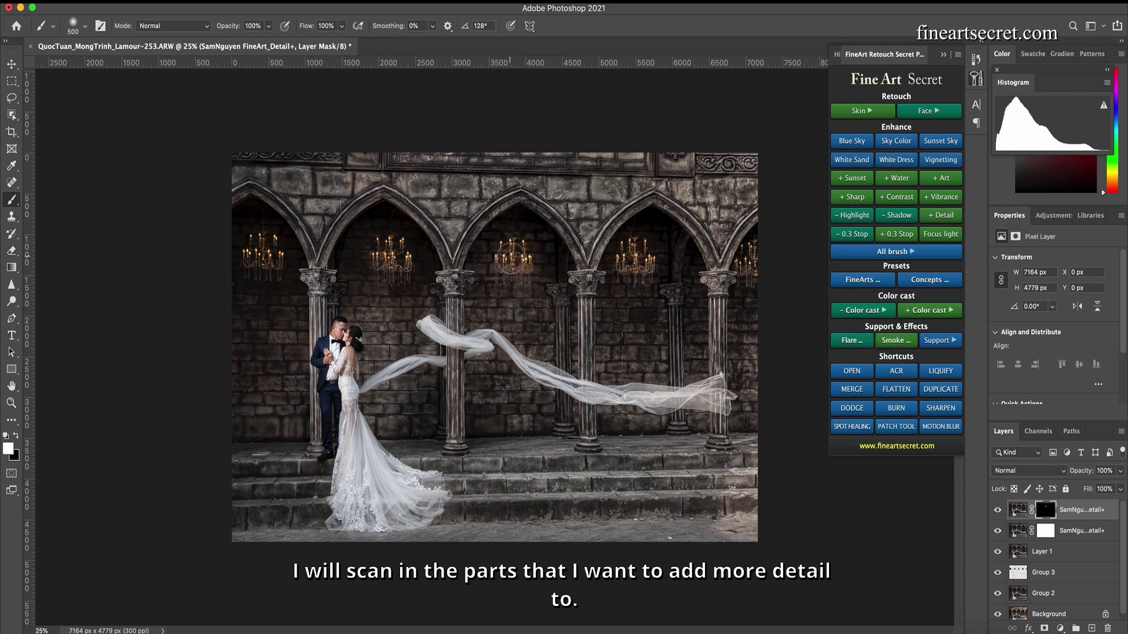
key("bracketleft")
left_click_drag(517, 256, 527, 268)
mouse_move(402, 244)
left_mouse_down()
mouse_move(394, 253)
mouse_move(406, 258)
left_mouse_up()
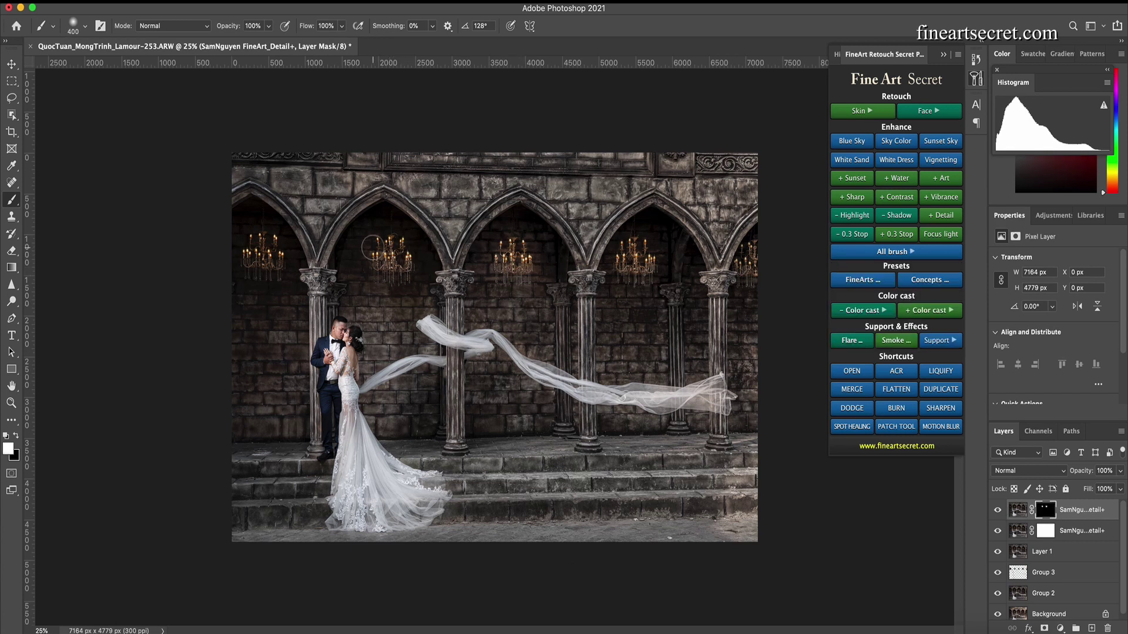
key("bracketleft")
left_click_drag(264, 257, 246, 243)
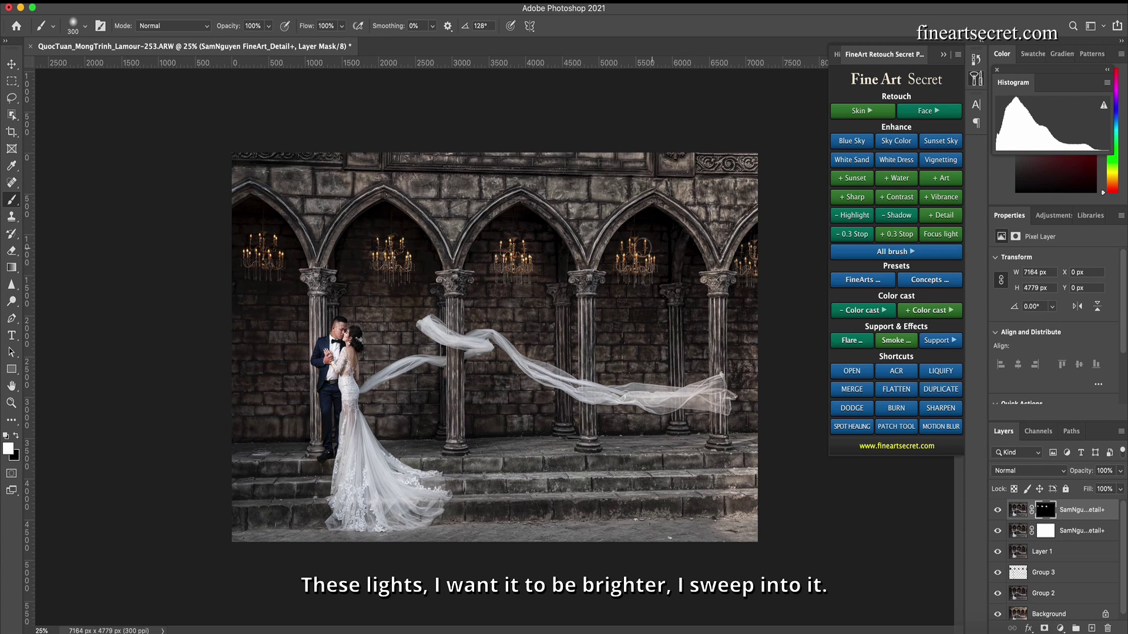
mouse_move(642, 248)
left_mouse_down()
mouse_move(622, 263)
mouse_move(644, 263)
left_mouse_up()
key("bracketright")
left_click_drag(749, 250, 753, 258)
key("bracketleft")
key("bracketleft")
key("bracketleft")
key("bracketleft")
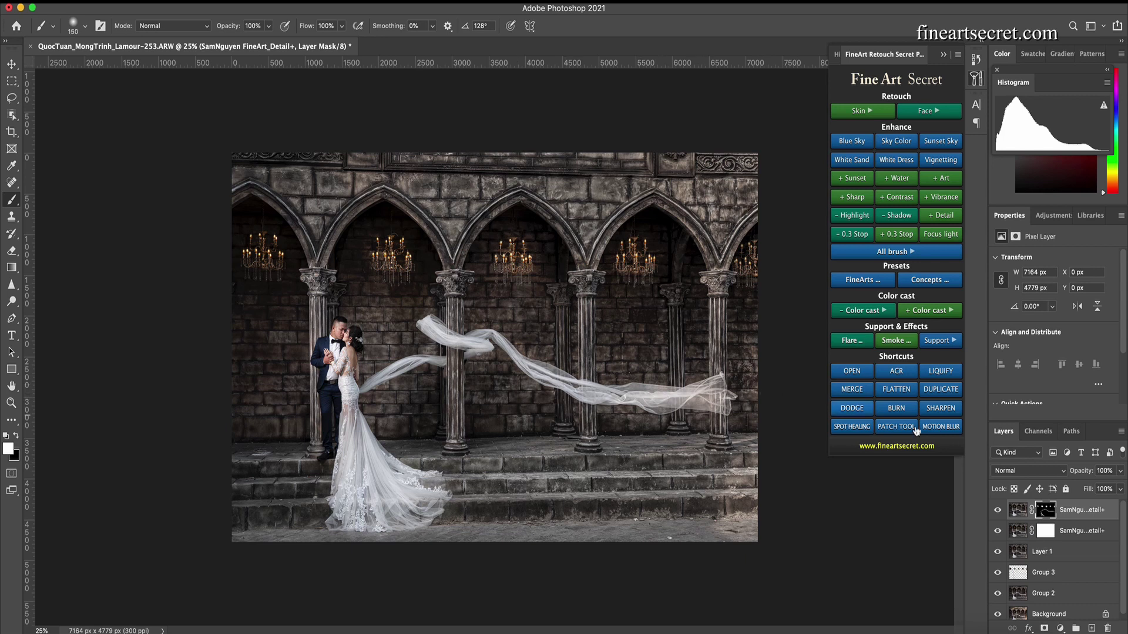
Step: Group and merge all edit layers into Group 4, then hide it to compare with the original
scroll(1089, 551, "down", 1)
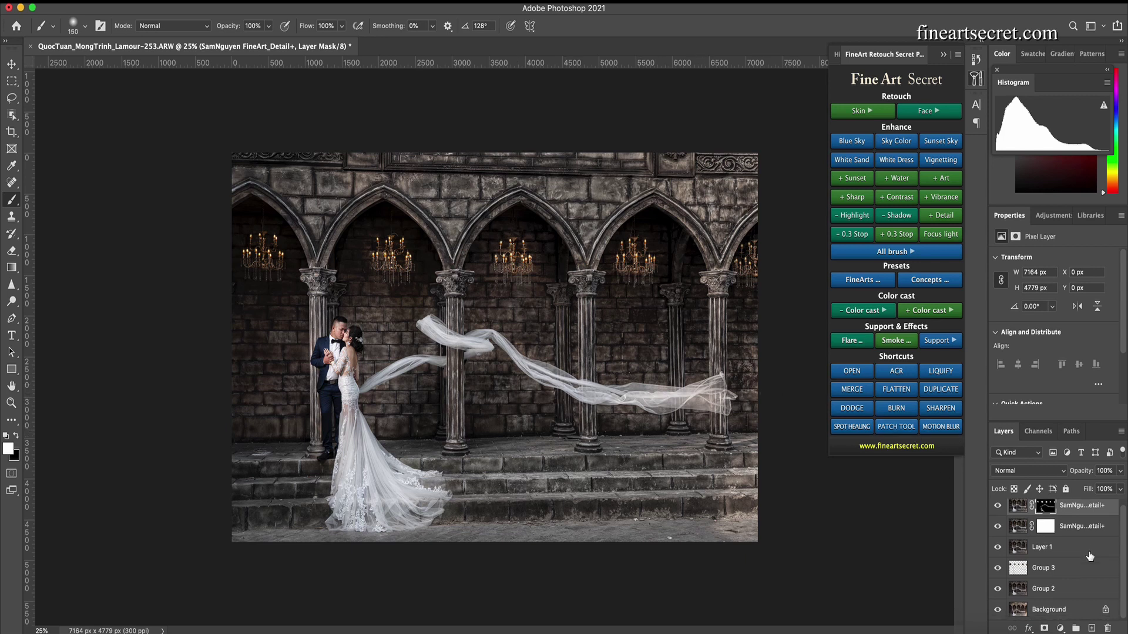
left_click(1082, 590, "shift")
key("super+g")
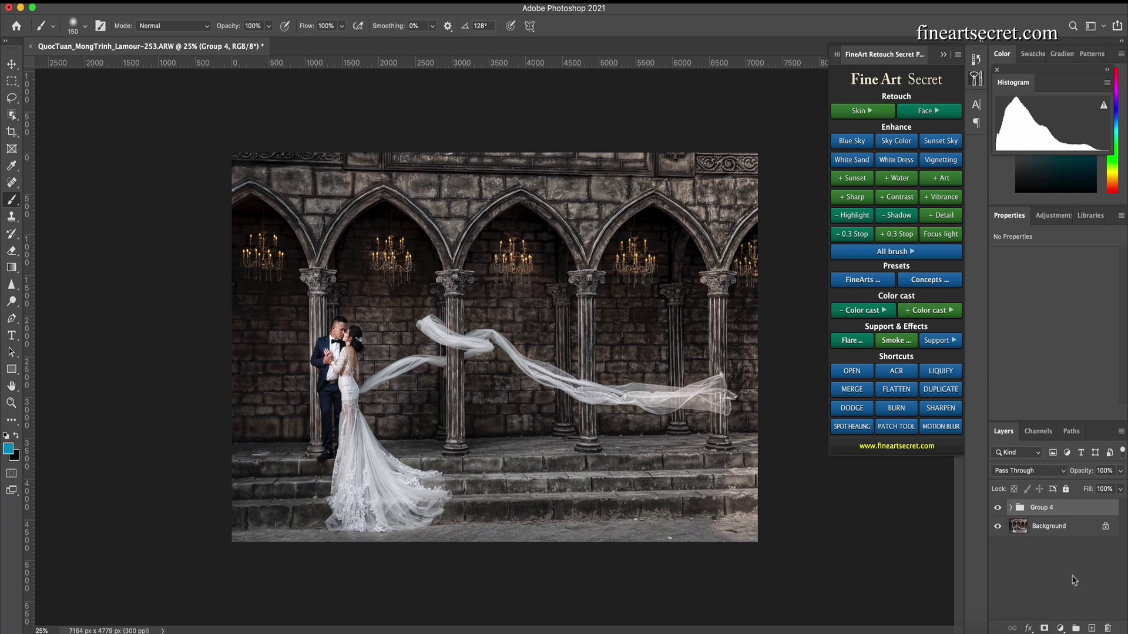
key("super+e")
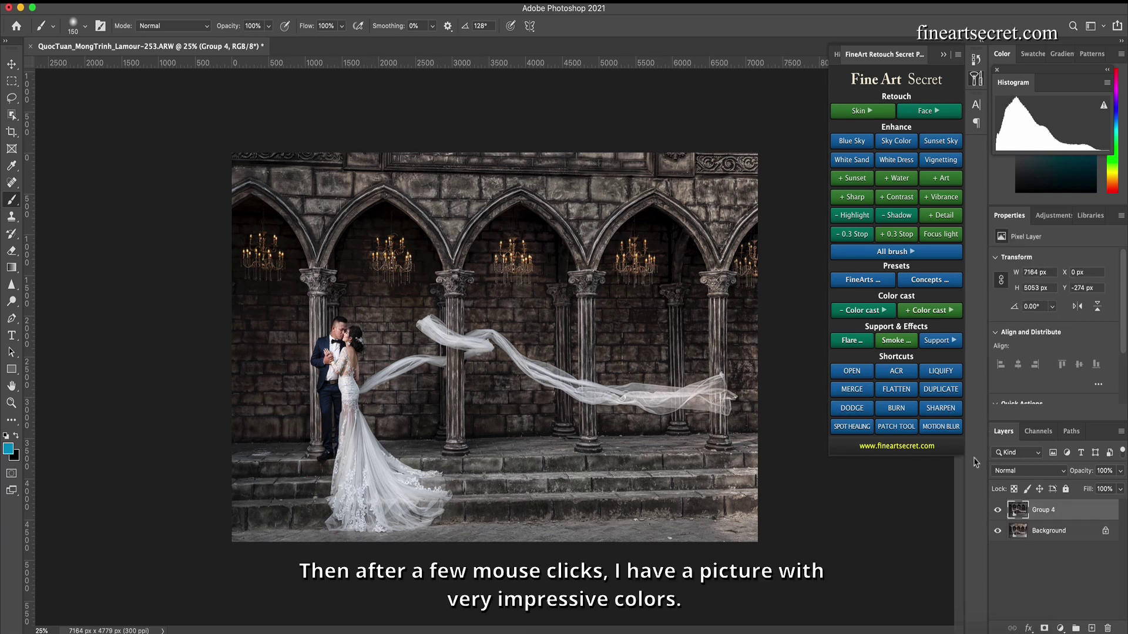
left_click(999, 509)
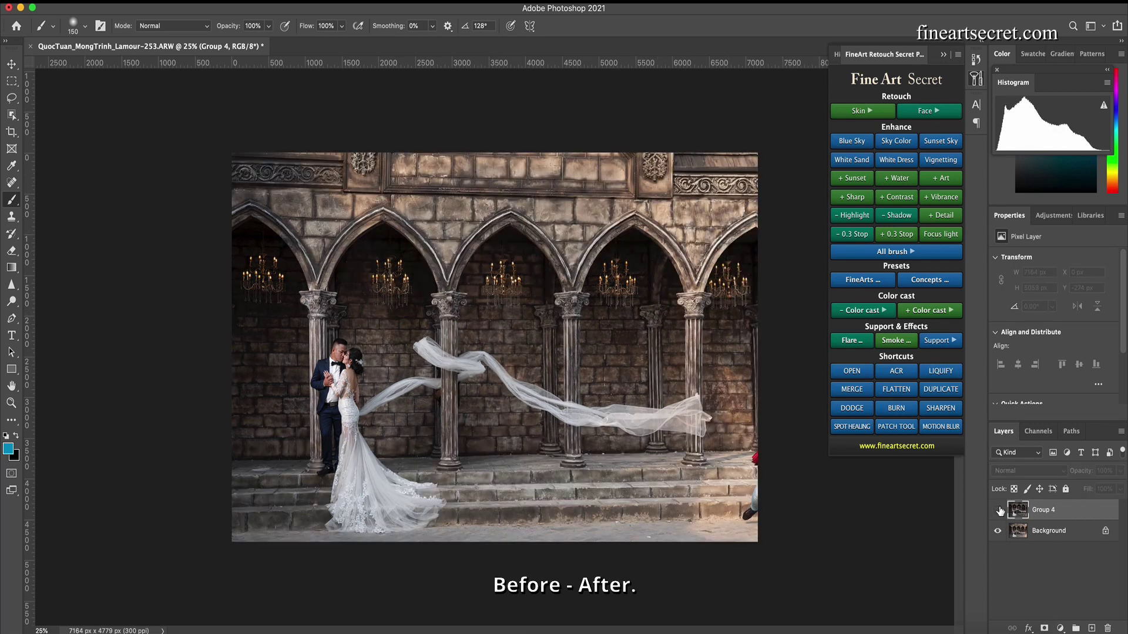